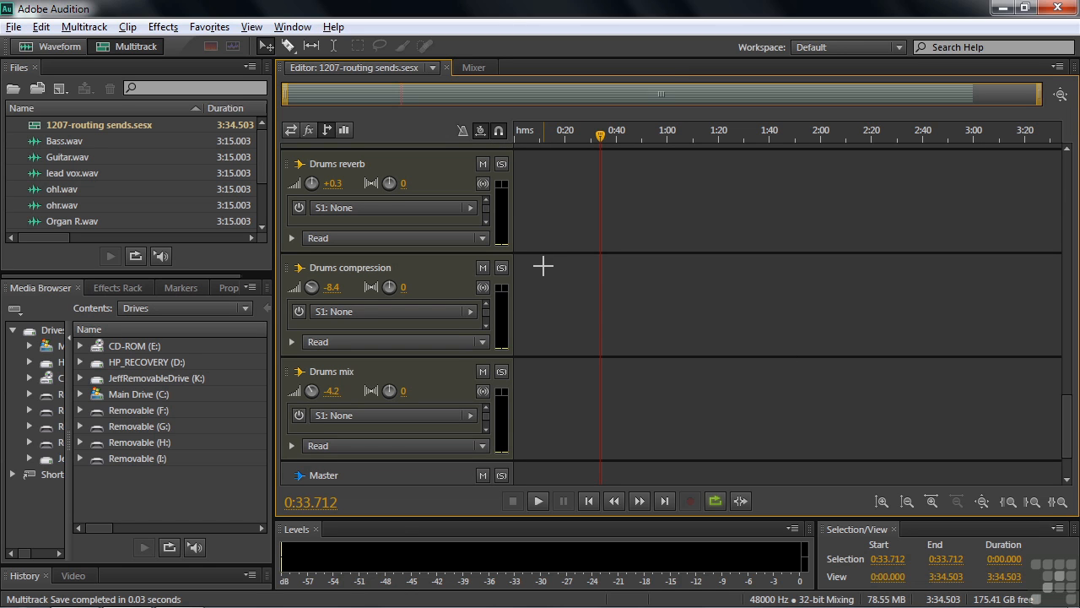
Solo the Drums reverb bus and audition it during playback with the Drums compression and Drums mix buses muted
click(502, 165)
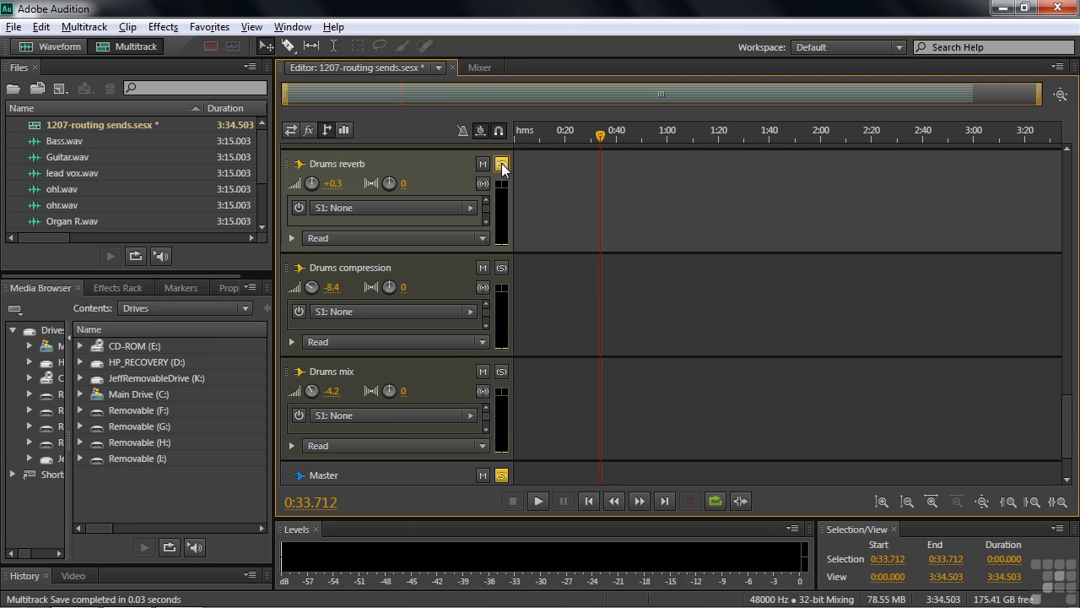
drag(1065, 410, 1079, 426)
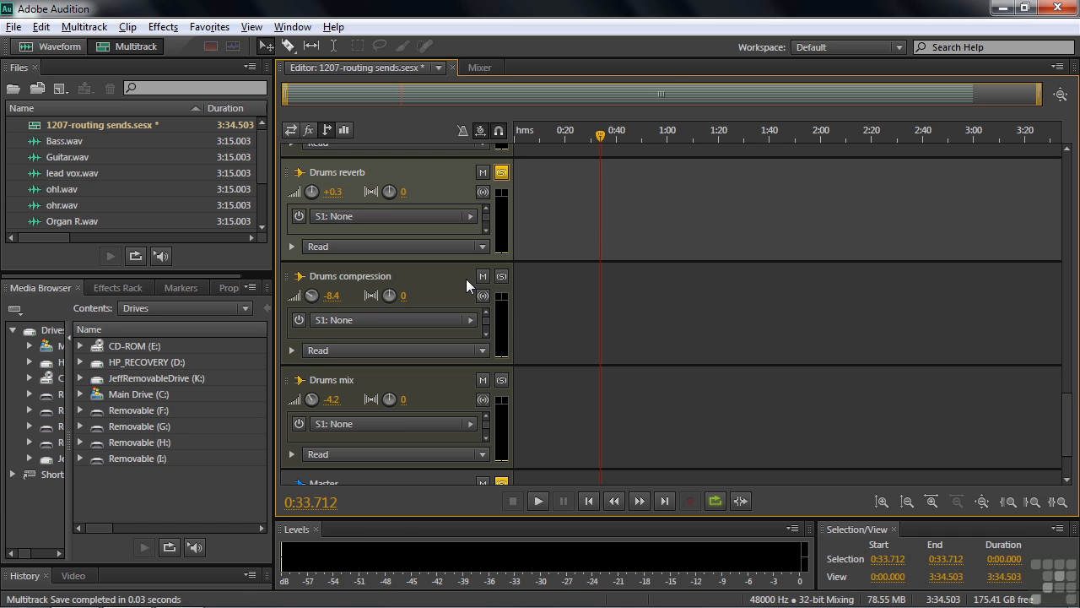
key(space)
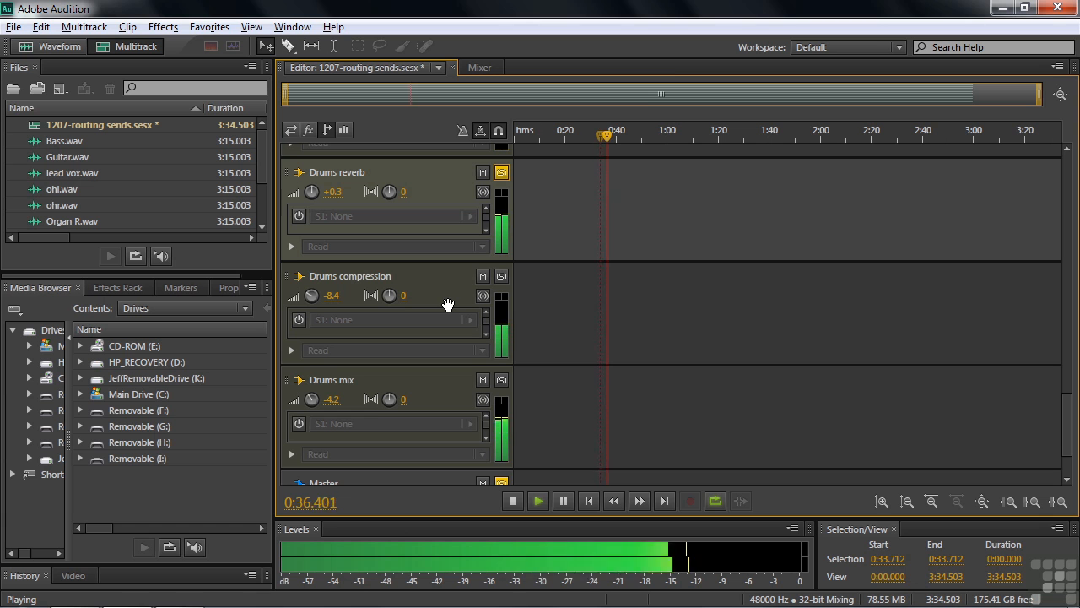
click(483, 276)
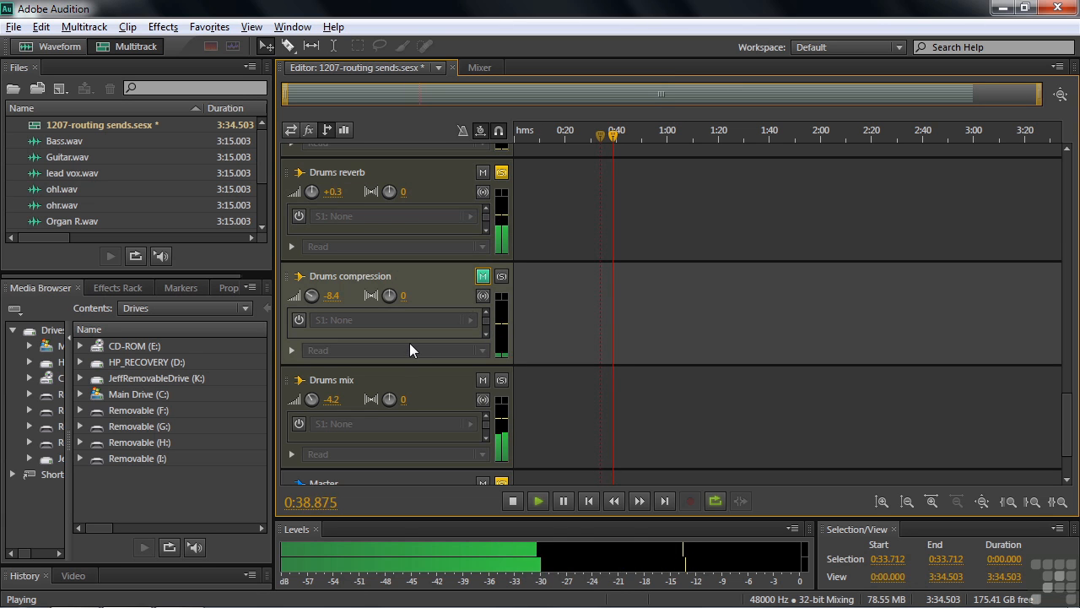
click(482, 379)
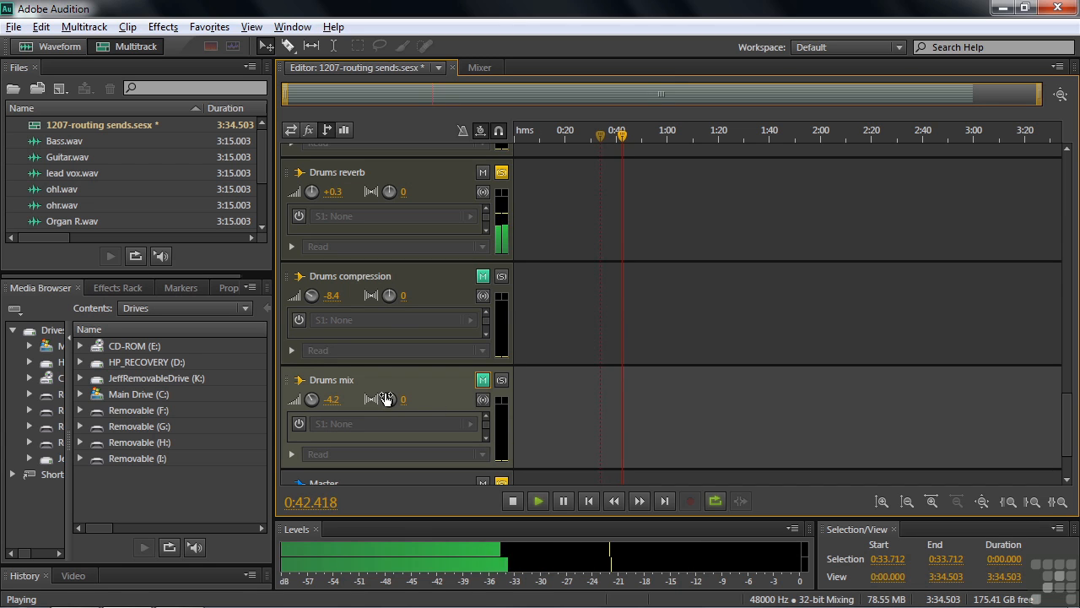
key(space)
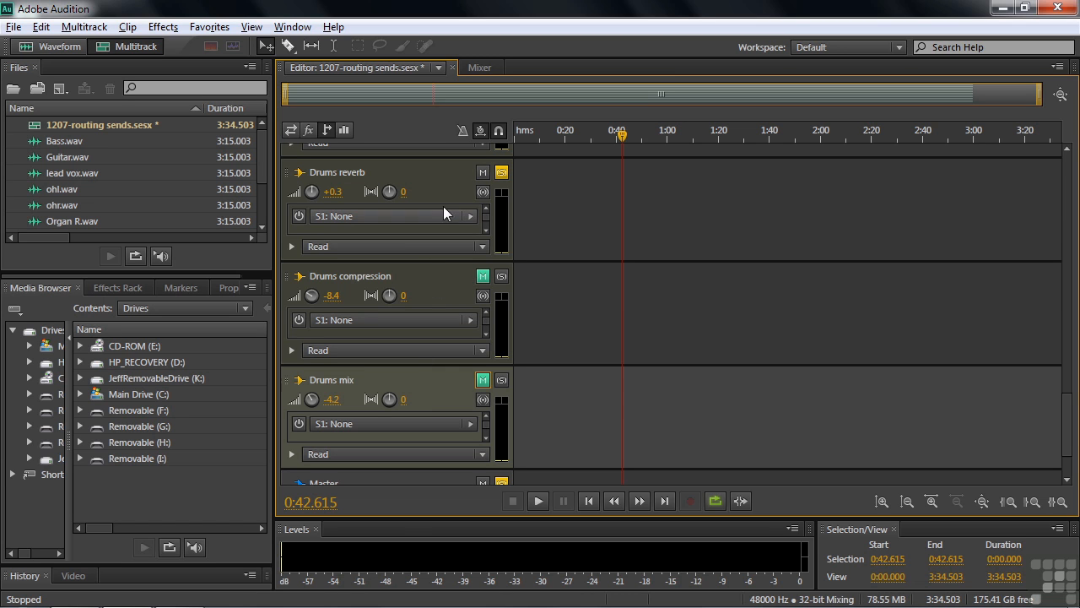
In the Drums reverb bus's Studio Reverb, set the wet level to about 92.5% and the dry level to about 18.7% during playback
click(308, 128)
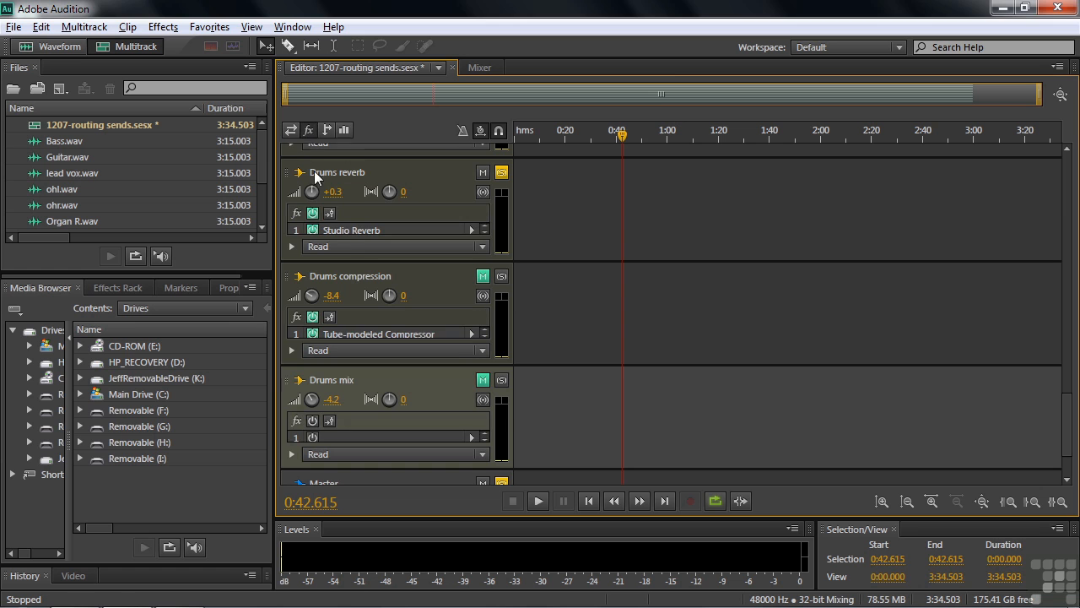
double_click(351, 230)
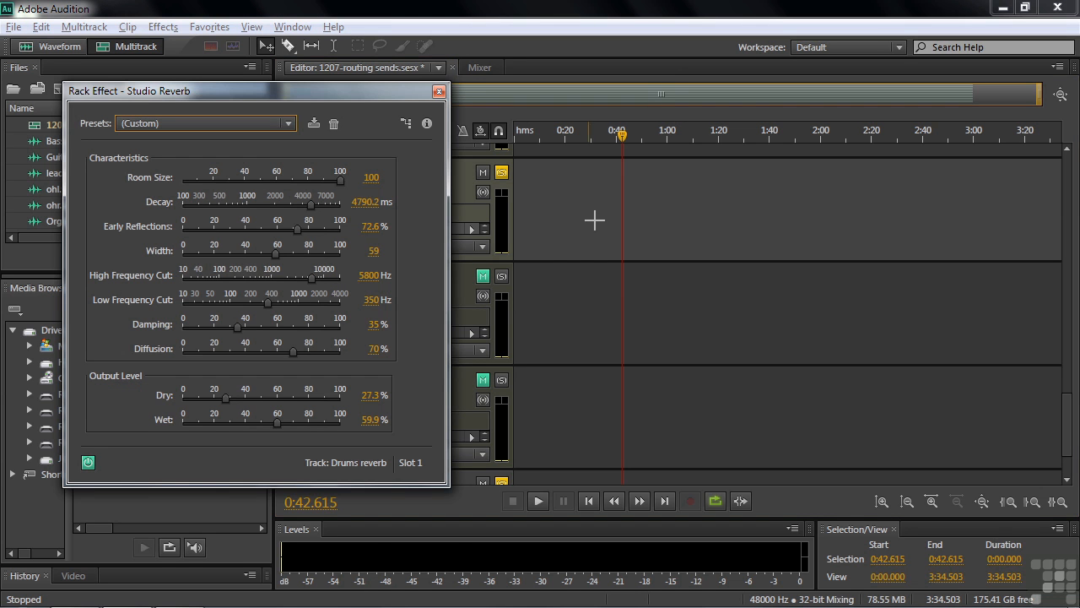
key(space)
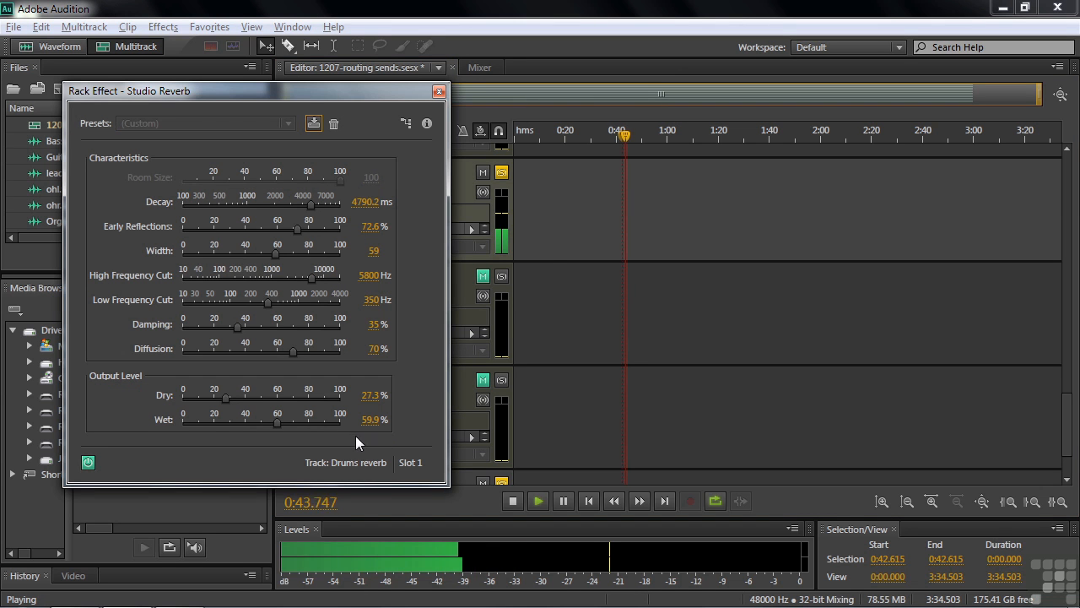
drag(279, 422, 330, 427)
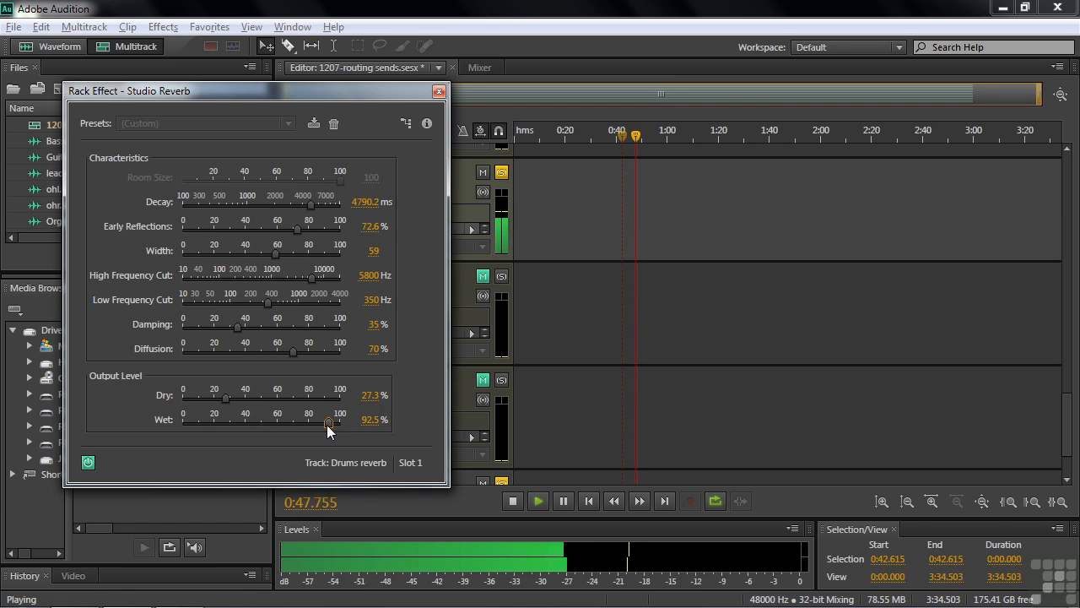
drag(226, 399, 211, 400)
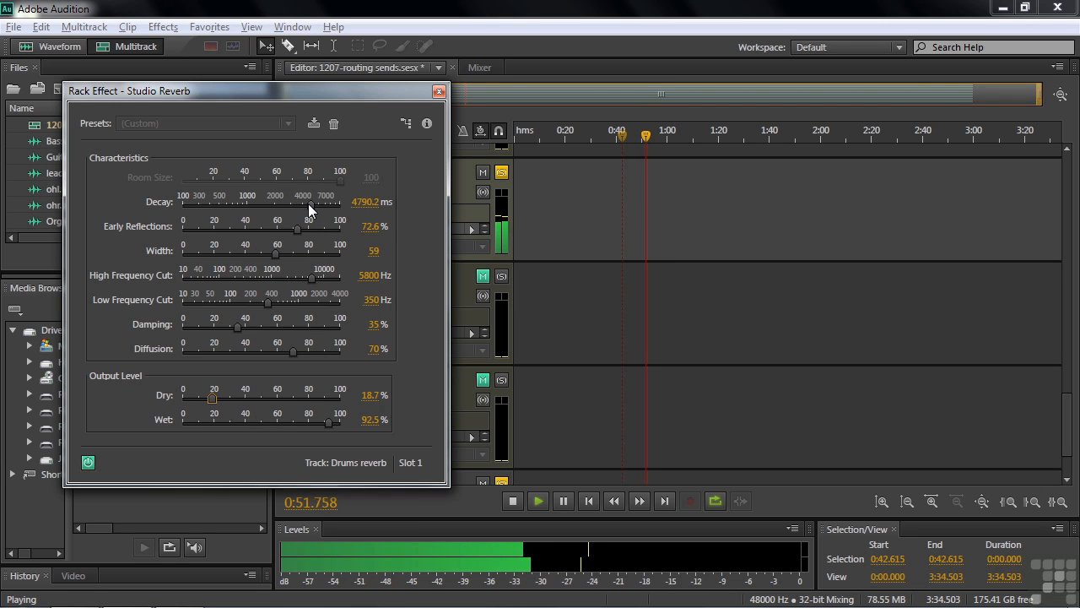
Stop playback, lower the Studio Reverb room size to about 78, audition the result and close the effect
key(space)
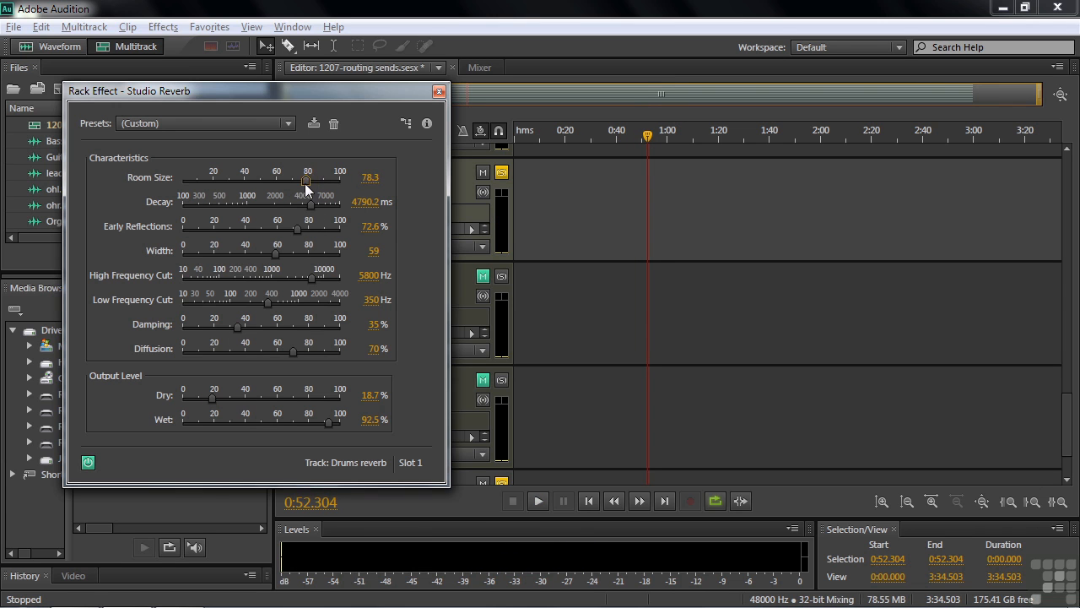
drag(305, 183, 304, 183)
key(space)
key(space)
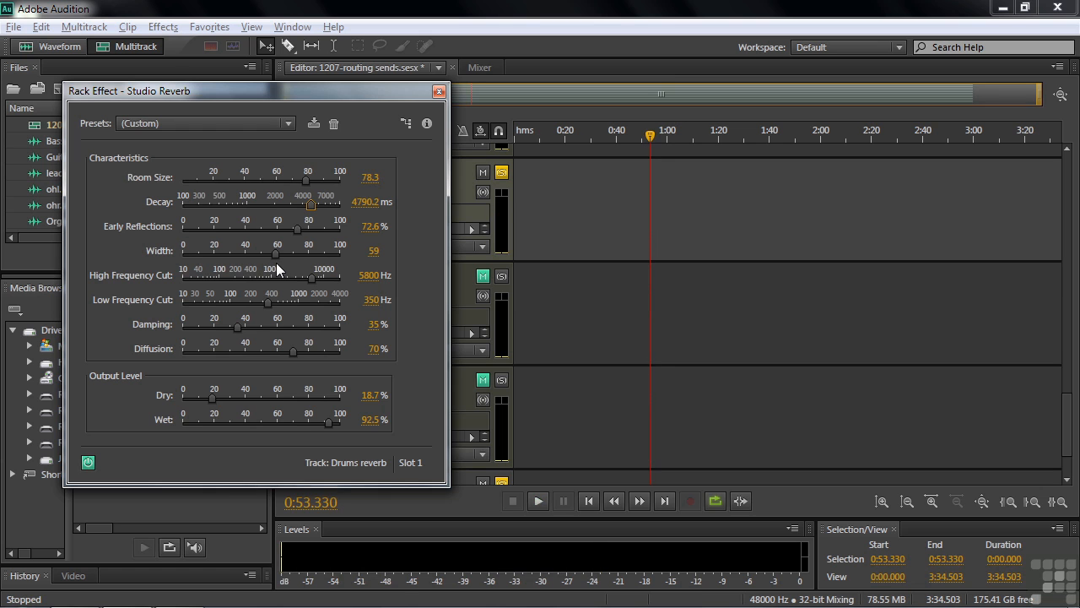
click(438, 91)
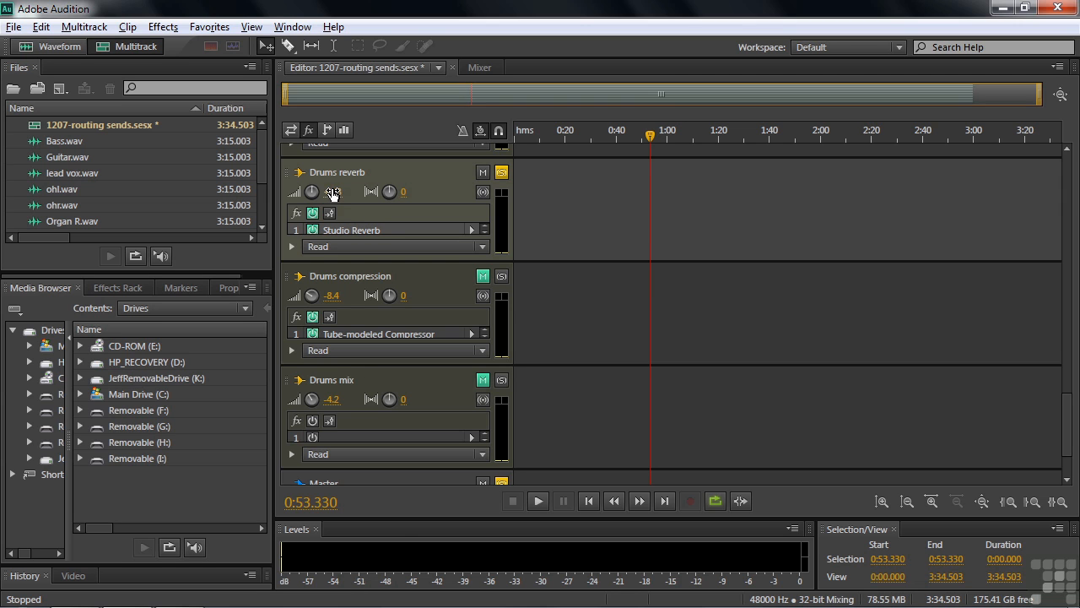
Raise the Drums reverb bus volume to about +4.2 dB and play a short passage to check it
mouse_move(333, 194)
mouse_down()
mouse_move(347, 187)
mouse_move(340, 192)
mouse_move(361, 197)
mouse_move(345, 197)
mouse_up()
key(space)
key(space)
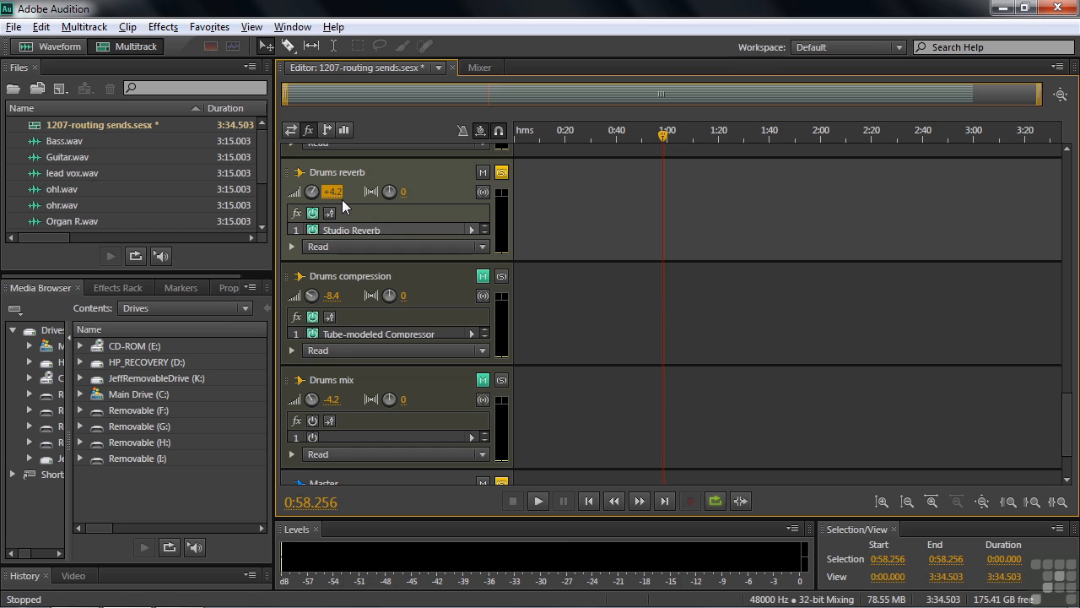
Unmute the Drums compression and Drums mix buses, and raise the Drums compression volume to about -6.6 dB during playback
click(482, 276)
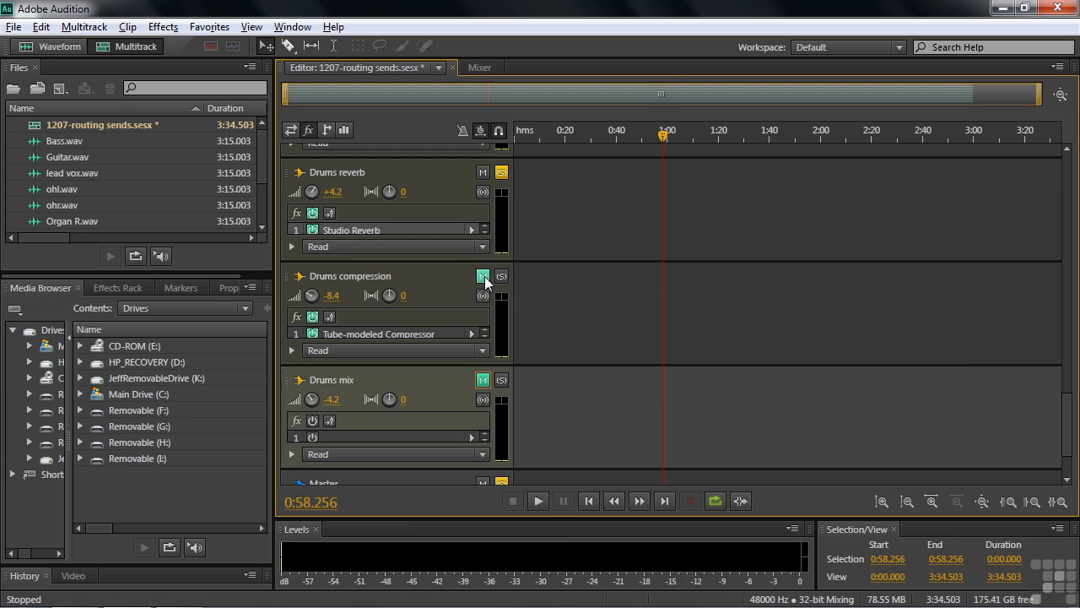
click(483, 382)
key(space)
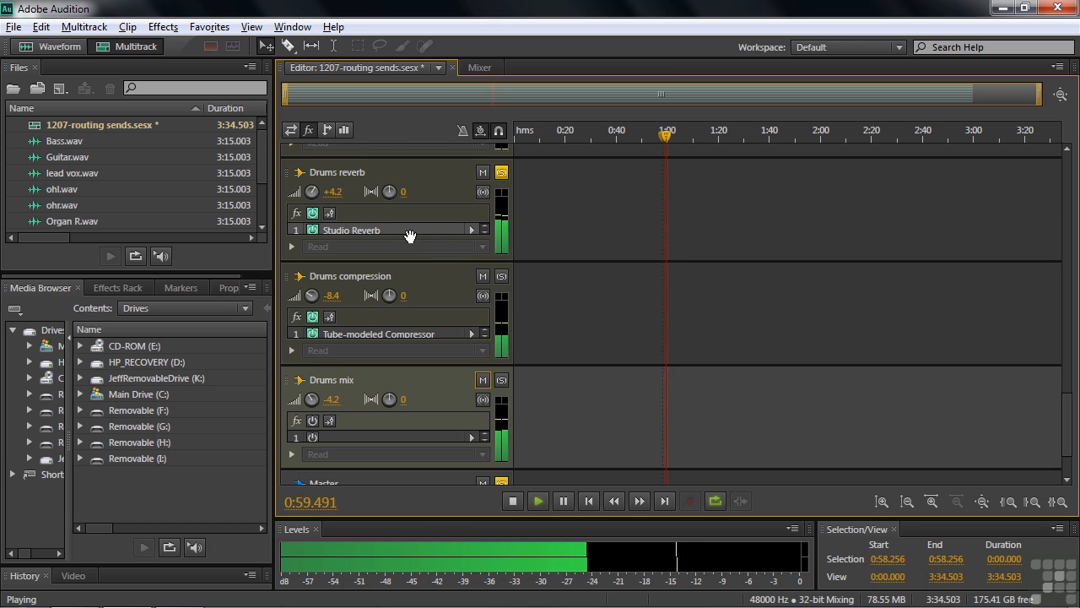
mouse_move(329, 297)
mouse_down()
mouse_move(287, 295)
mouse_move(397, 302)
mouse_move(346, 301)
mouse_up()
key(space)
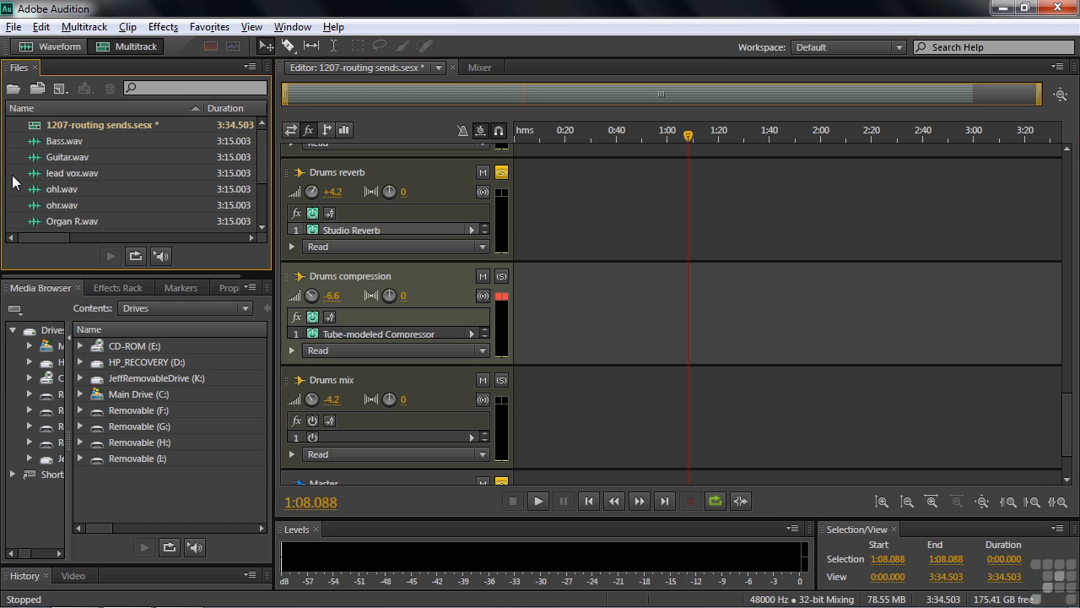
Import snare.wav from the Just Couldn't Be That Way folder into the project files
key(ctrl+i)
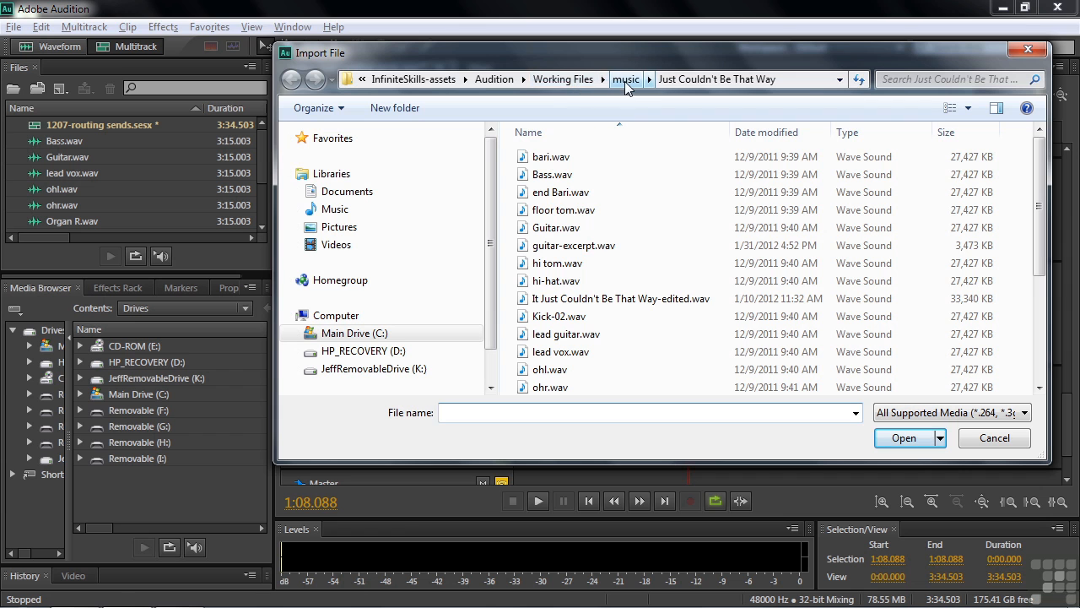
drag(1037, 189, 1047, 297)
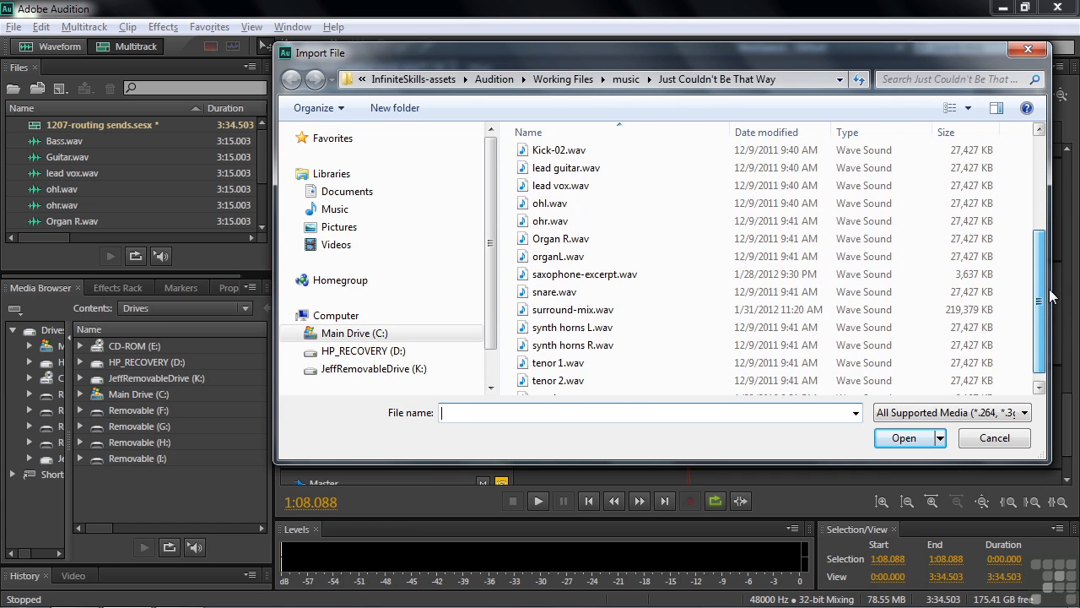
click(540, 290)
click(903, 437)
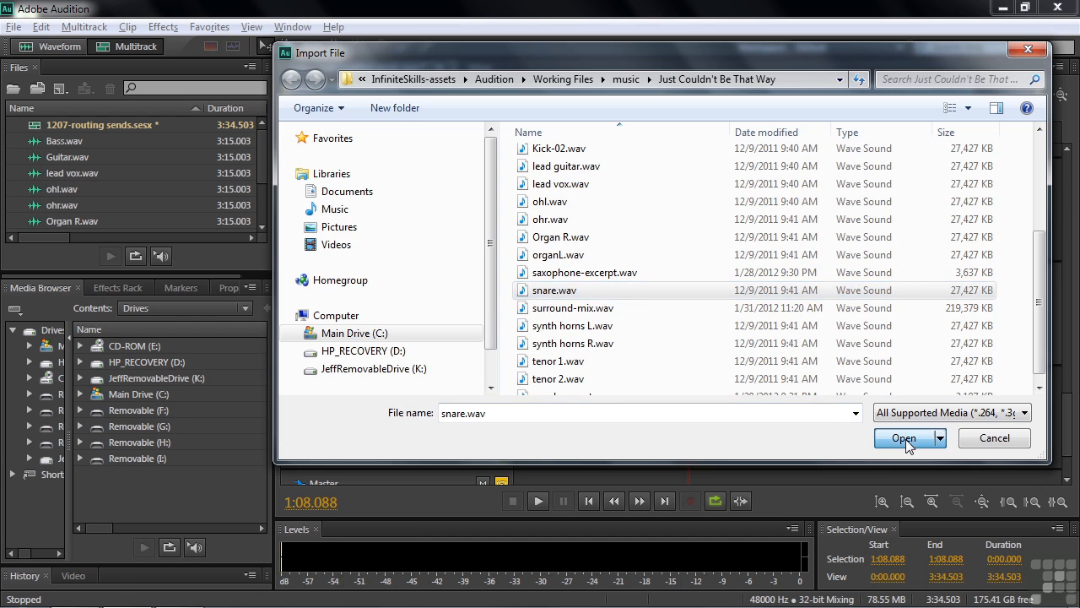
Turn off solo on the Drums reverb bus
drag(264, 160, 270, 204)
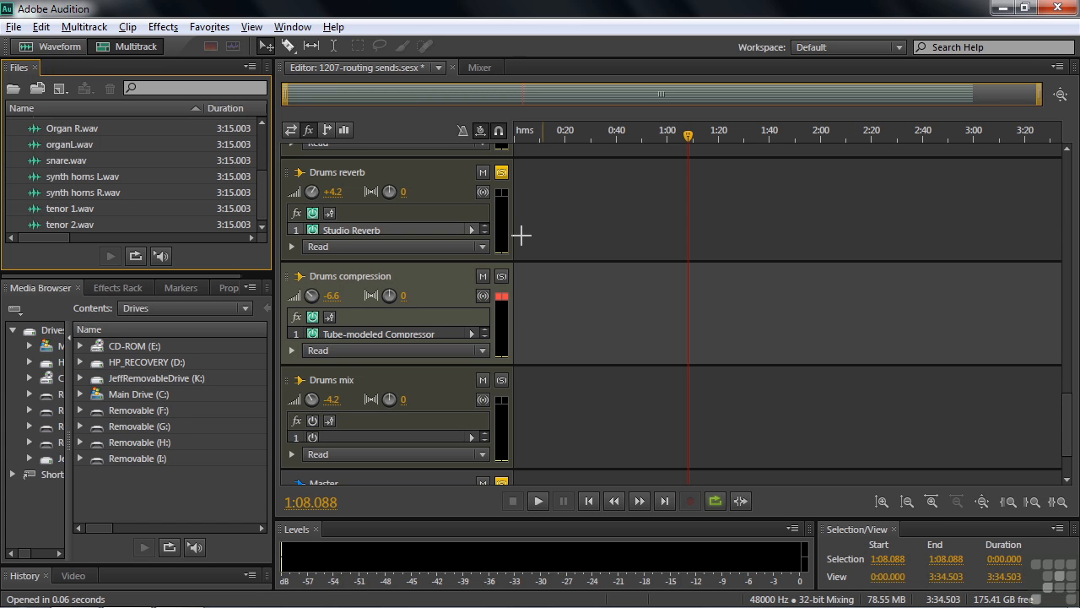
click(501, 172)
drag(1067, 441, 1065, 377)
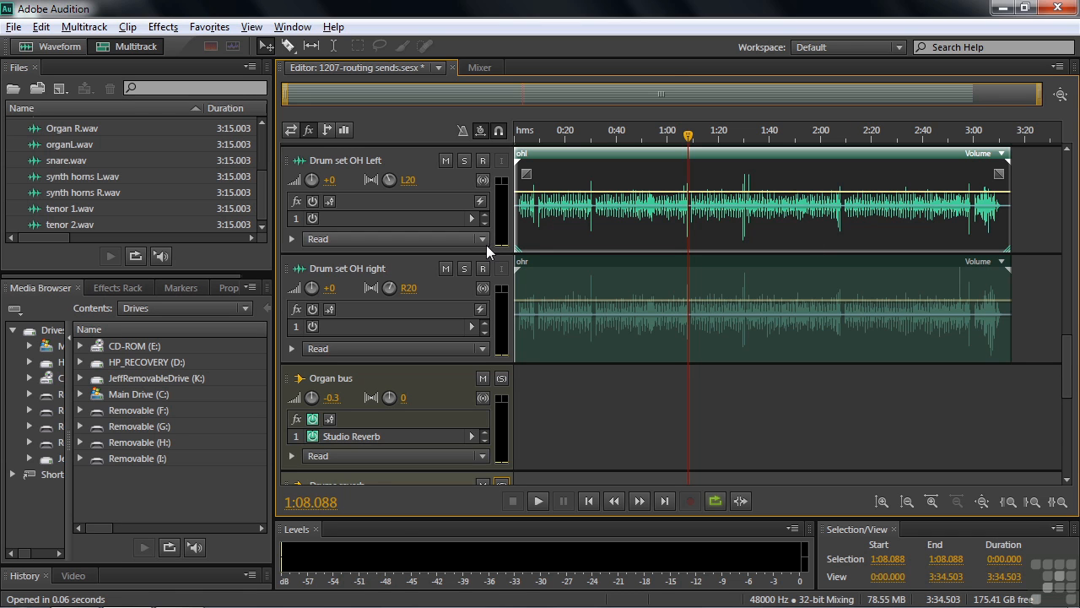
right_click(616, 394)
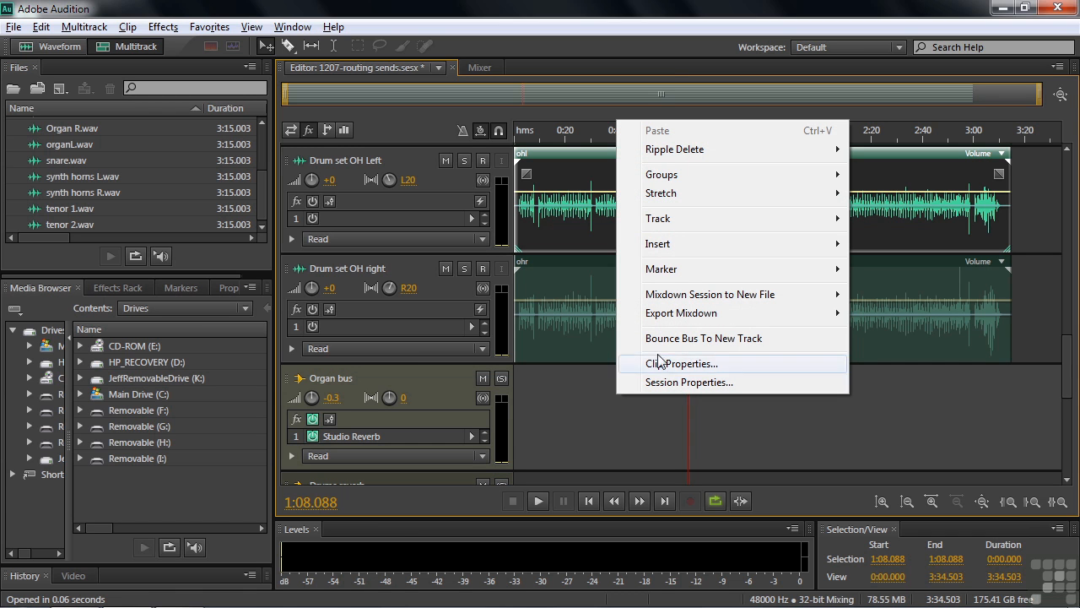
mouse_move(676, 224)
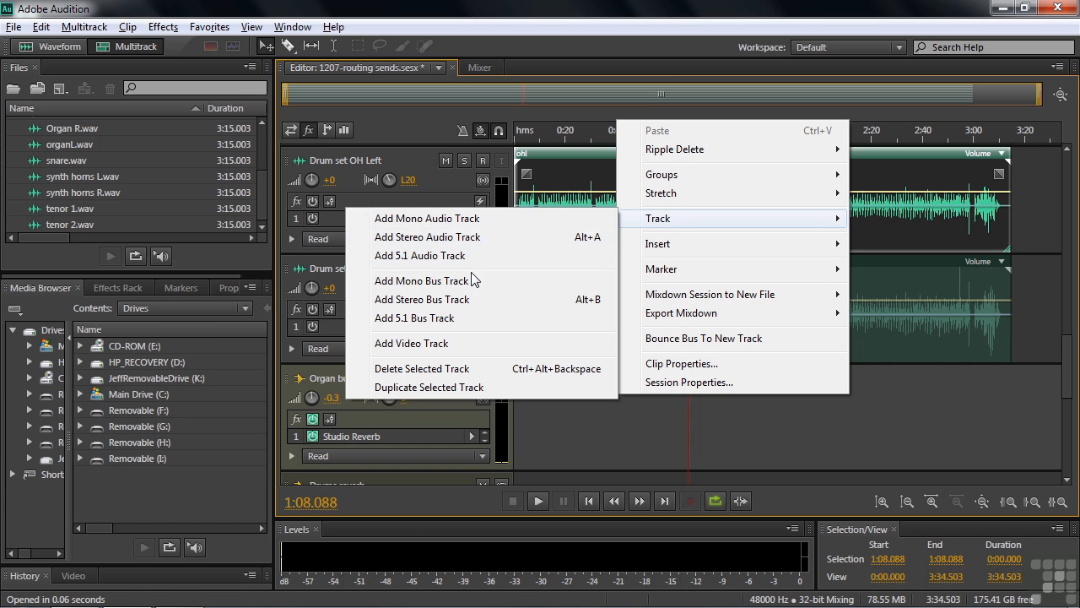
click(604, 426)
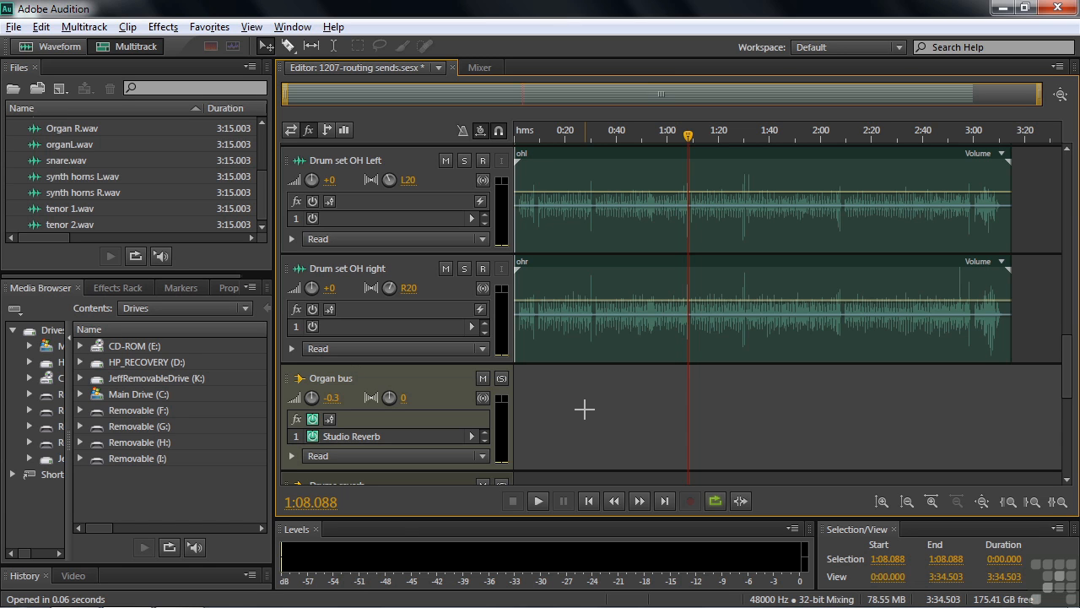
Place snare.wav at the session start on a new track below the Organ bus and rename the track Snare
mouse_move(40, 162)
mouse_down()
mouse_move(397, 337)
mouse_move(502, 420)
mouse_up()
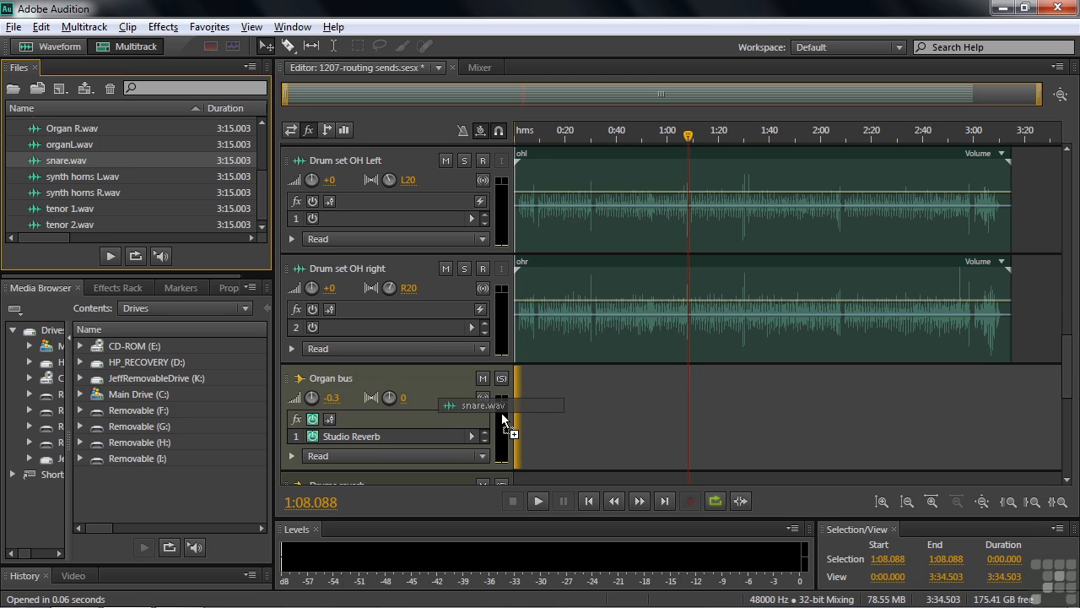
drag(502, 420, 502, 419)
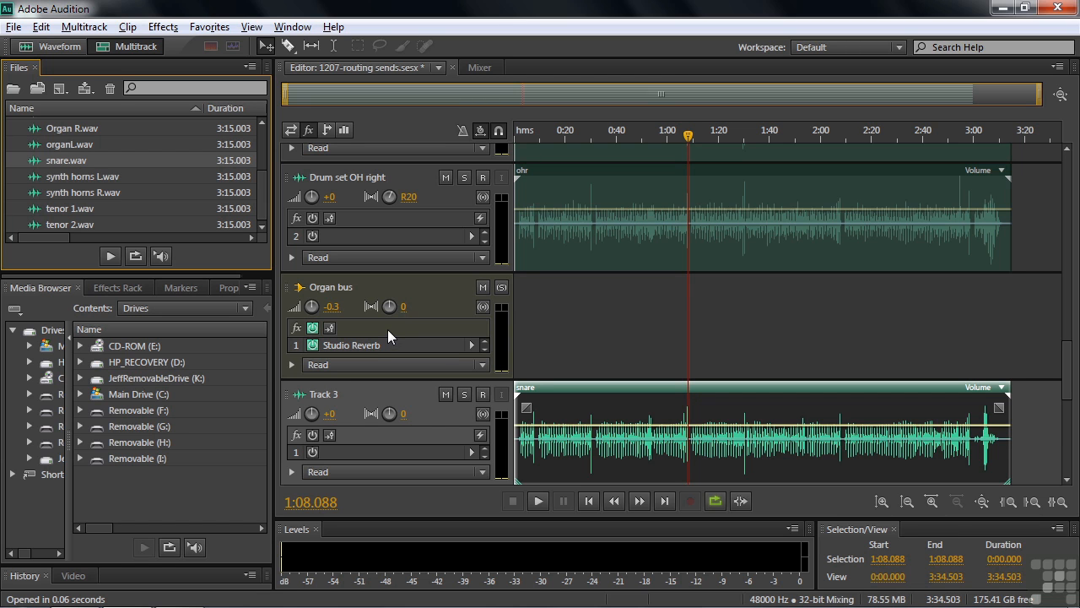
scroll(1067, 371, down, 3)
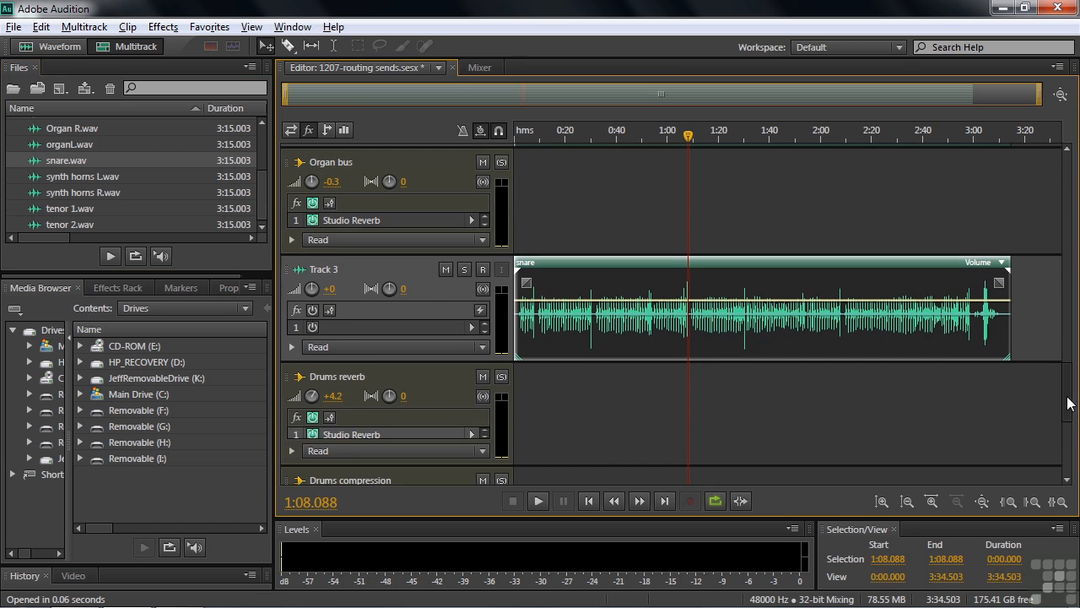
click(322, 269)
text(Snare)
key(Return)
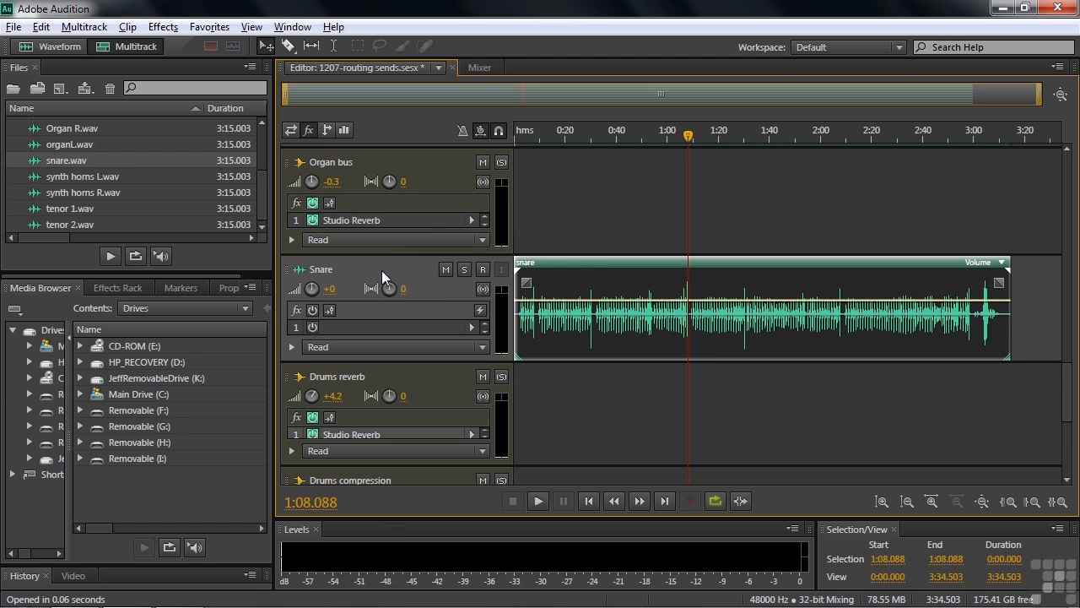
Show the track sends and route the Snare track's S1 send to Drums reverb, switching it to Drums compression instead
scroll(1069, 393, up, 3)
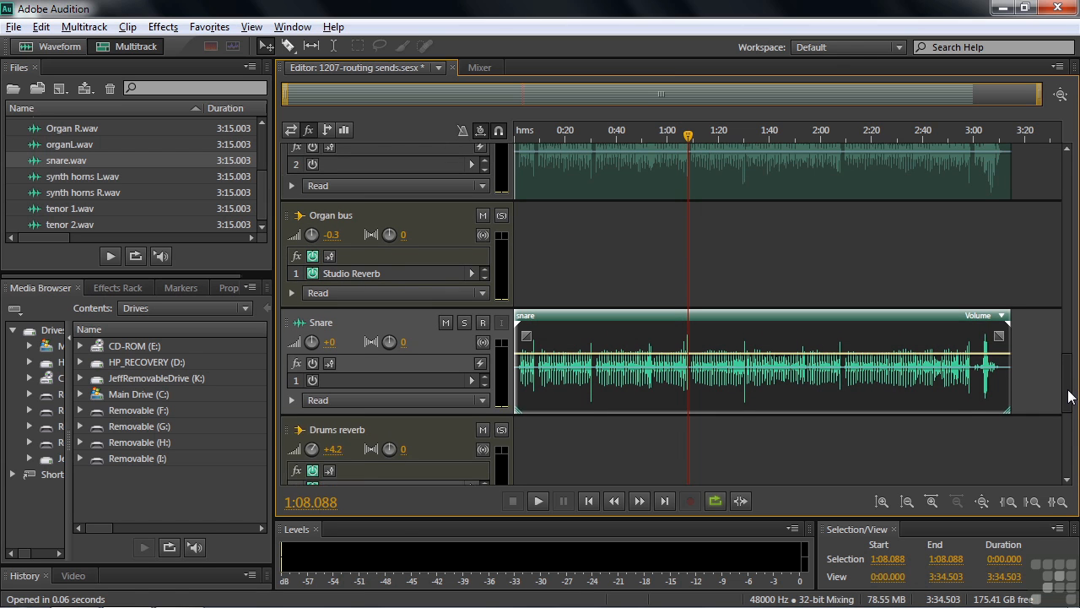
click(327, 129)
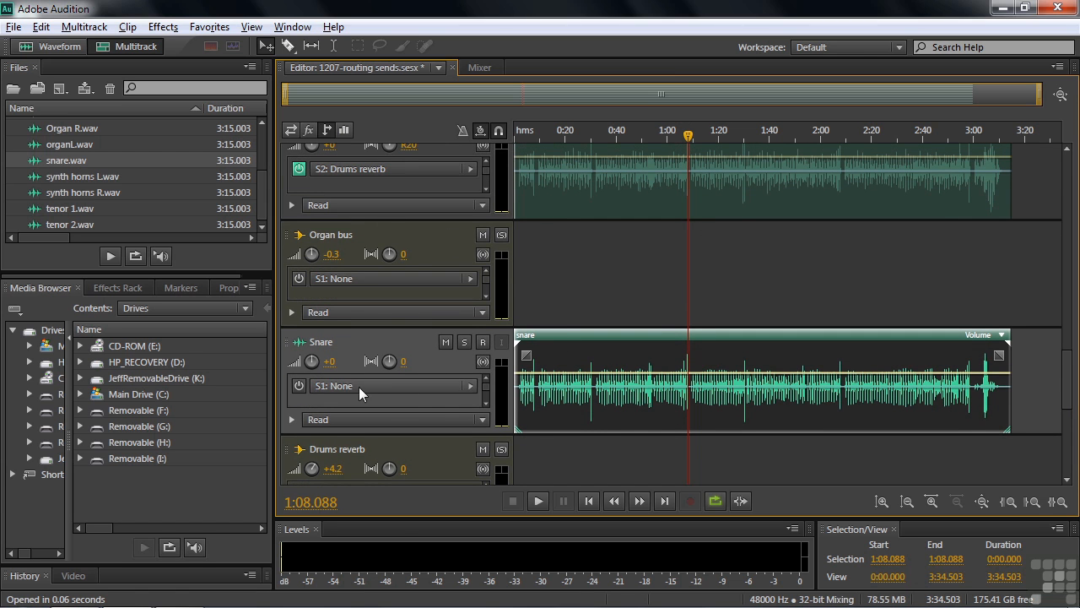
click(471, 385)
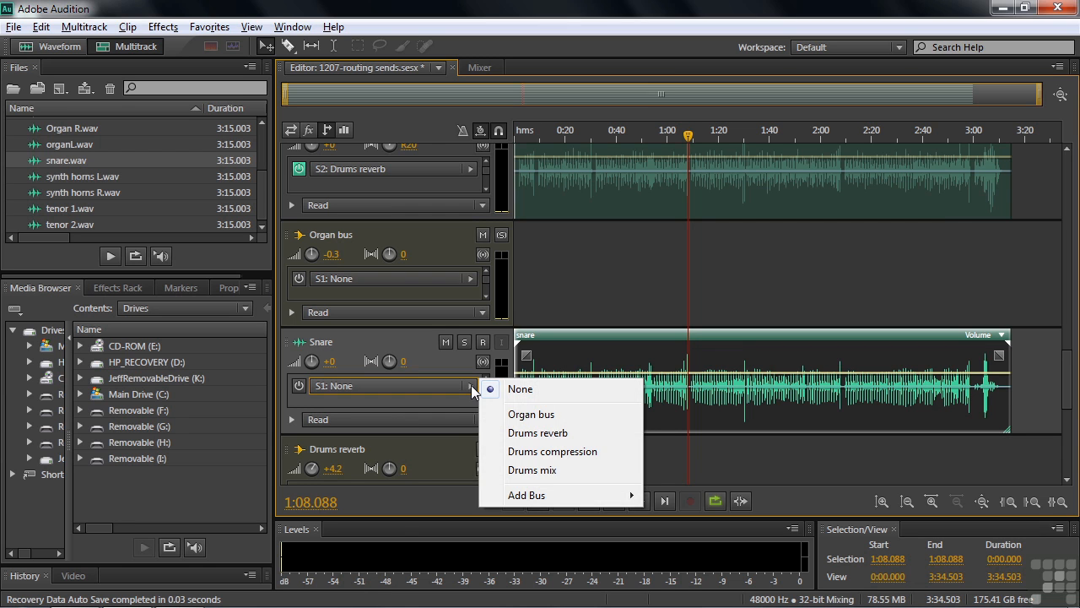
click(531, 433)
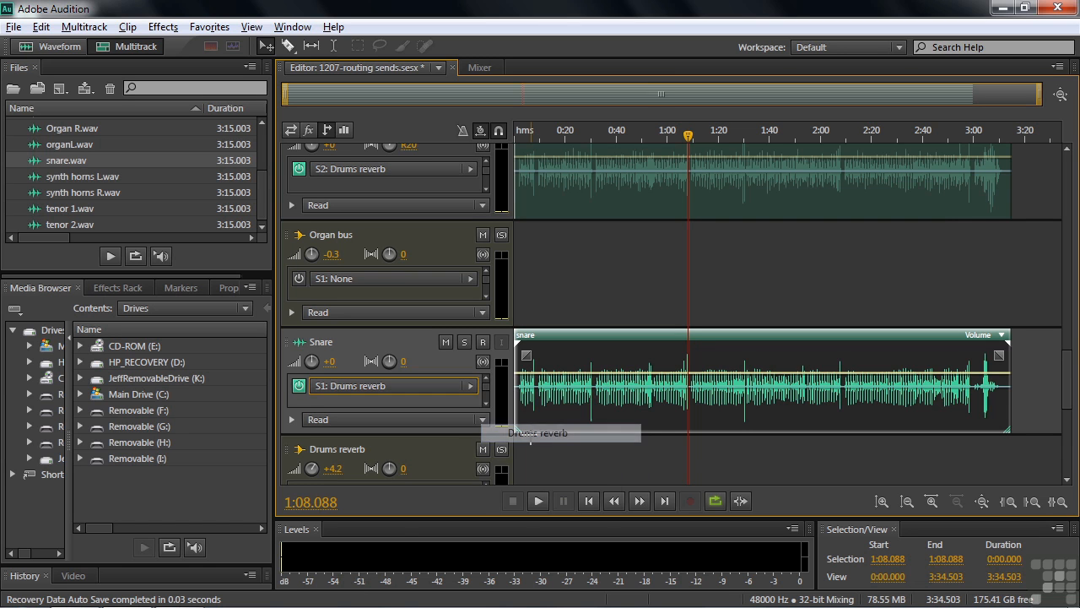
click(473, 386)
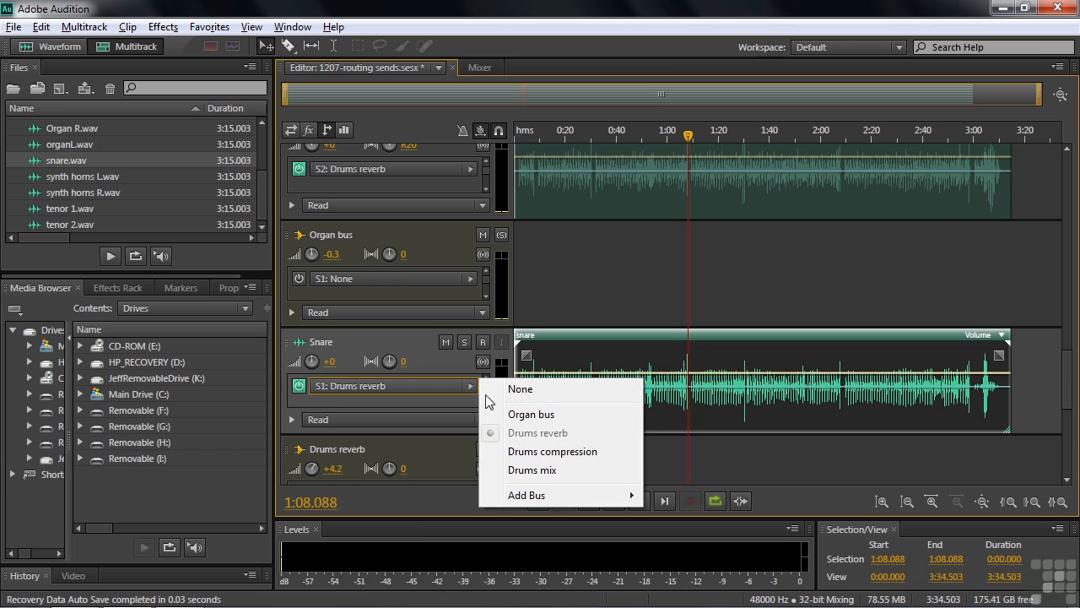
click(540, 452)
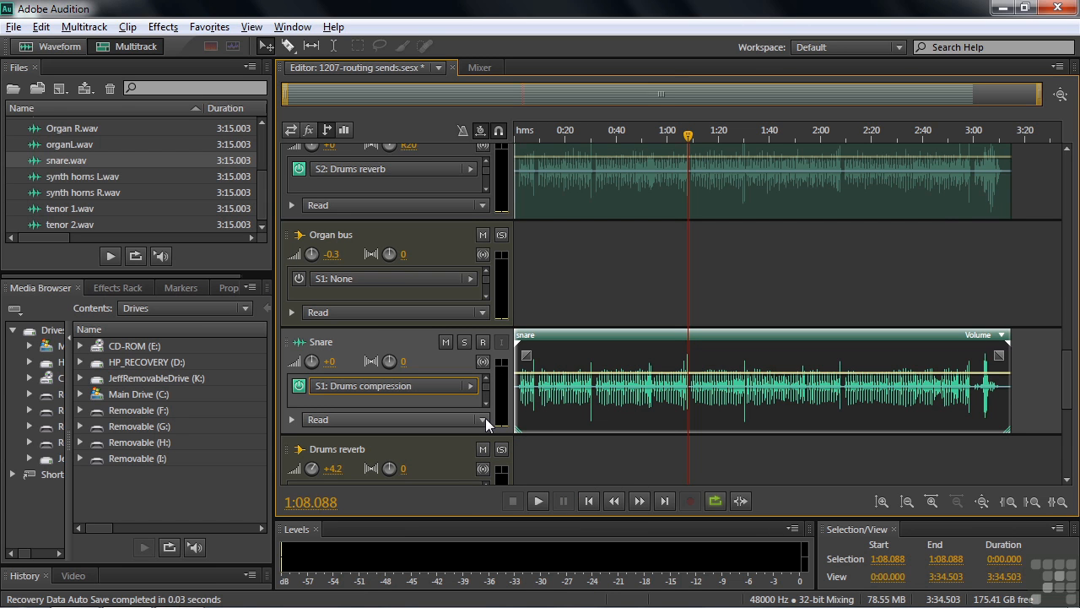
Route the Snare track's S2 send to Drums reverb, leaving S1 on Drums compression
click(474, 386)
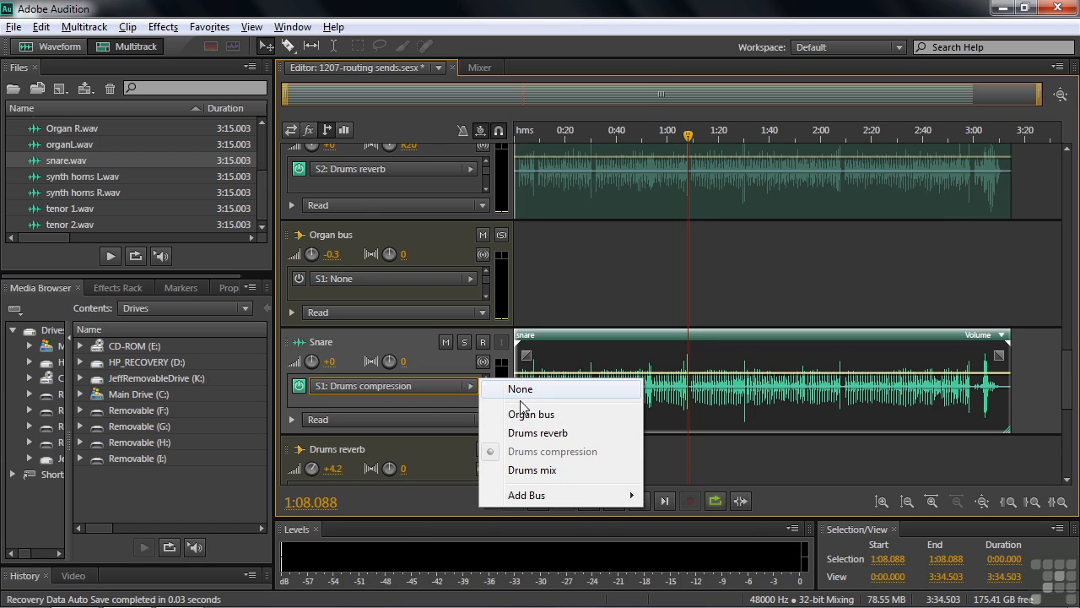
click(477, 404)
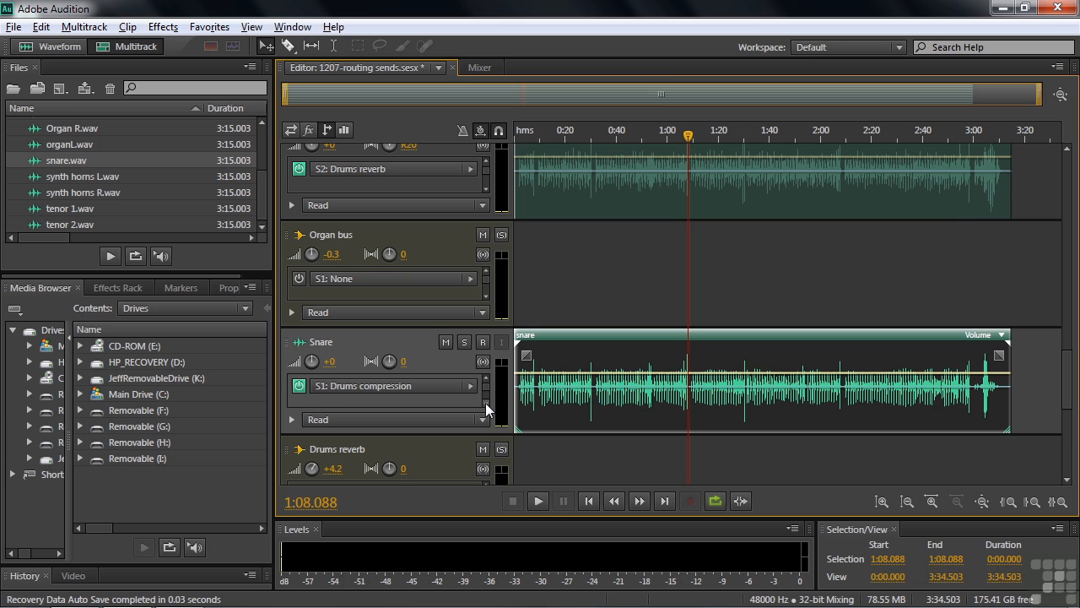
click(485, 403)
click(474, 386)
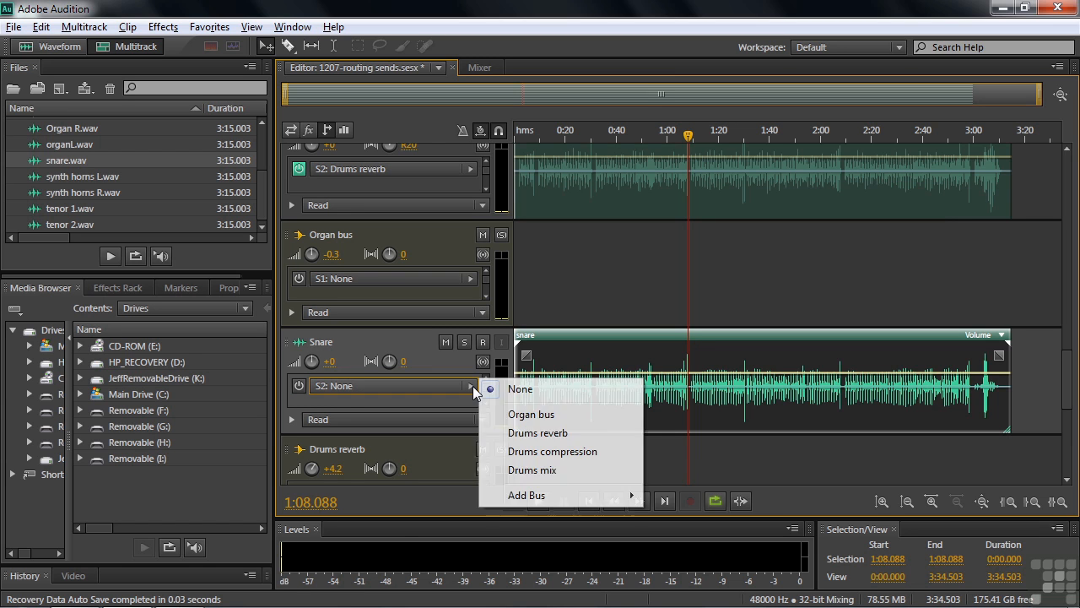
click(520, 435)
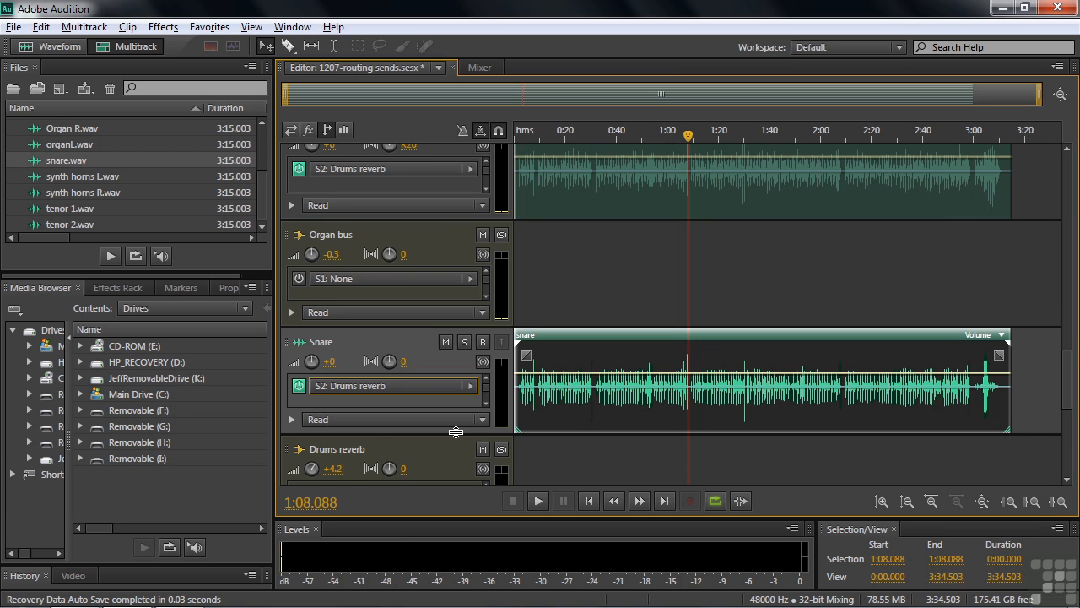
Enlarge the Snare track's controls and set the level of its S1 Drums compression send to +0
mouse_move(378, 435)
mouse_down()
mouse_move(375, 460)
mouse_move(373, 447)
mouse_up()
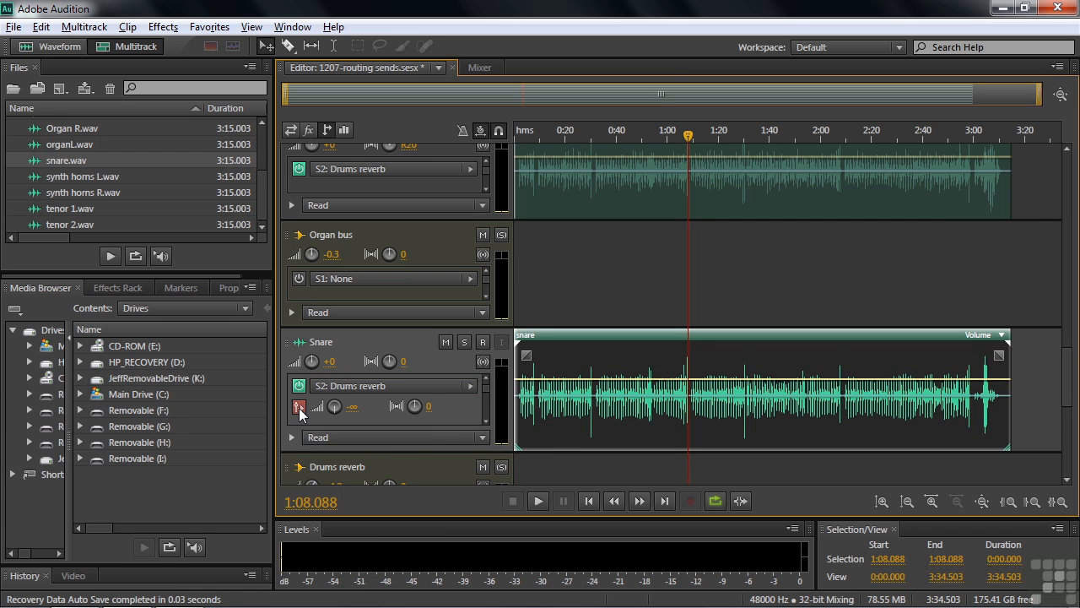
click(300, 408)
mouse_move(512, 398)
mouse_down()
mouse_move(451, 398)
mouse_move(516, 405)
mouse_up()
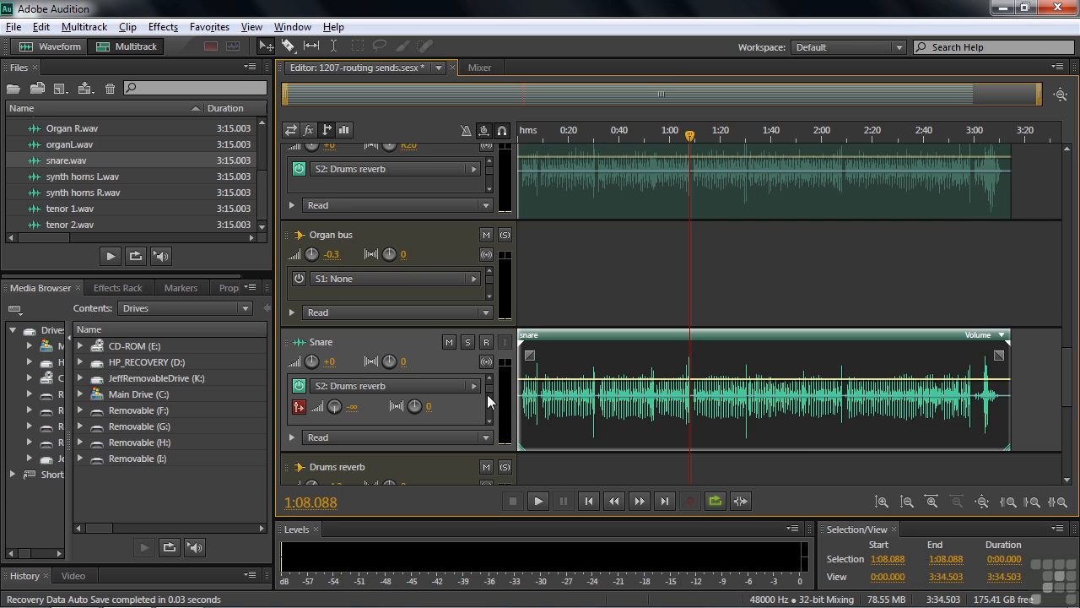
click(488, 419)
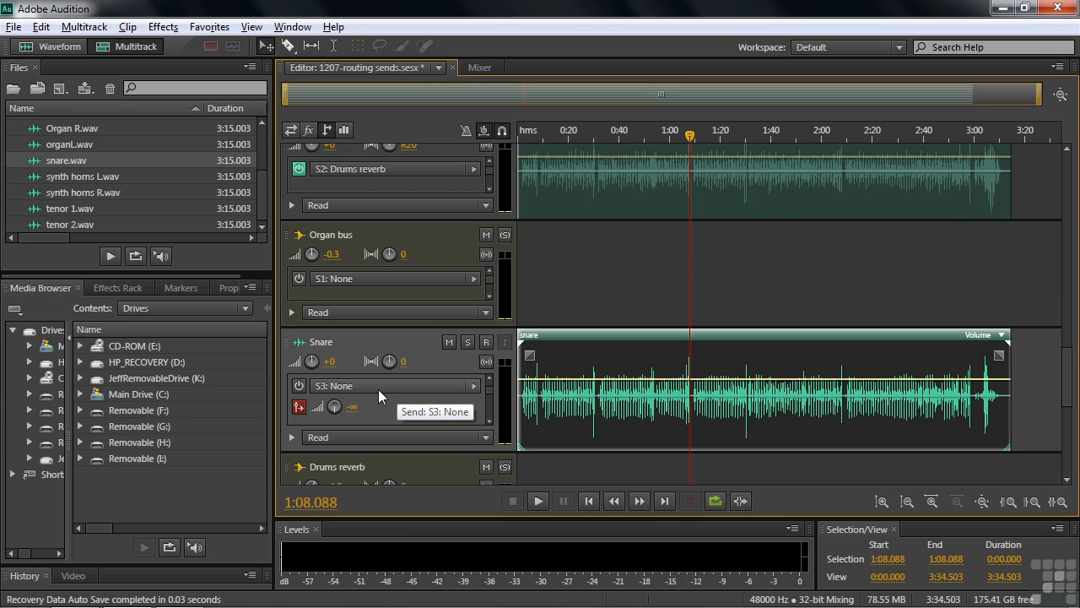
click(491, 377)
click(490, 377)
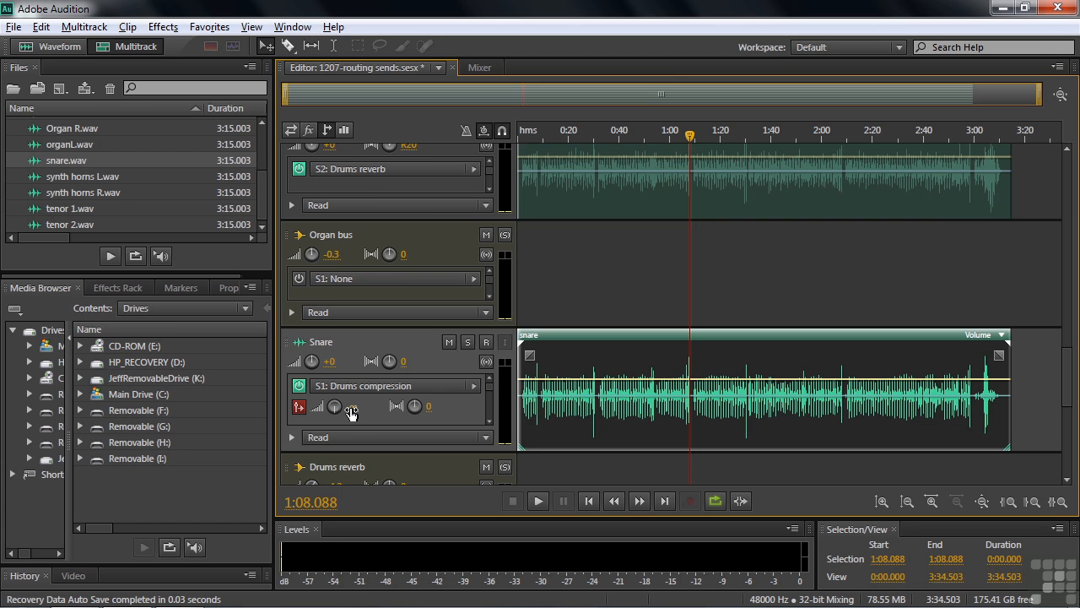
drag(335, 409, 430, 404)
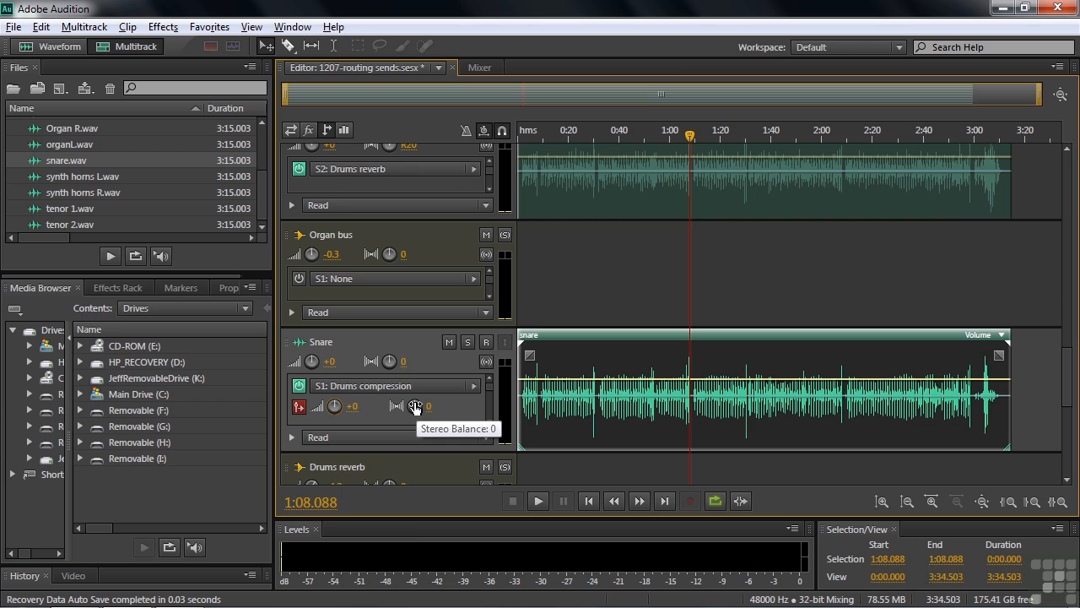
Switch the Snare track's Drums compression send from post-fader to pre-fader
click(298, 406)
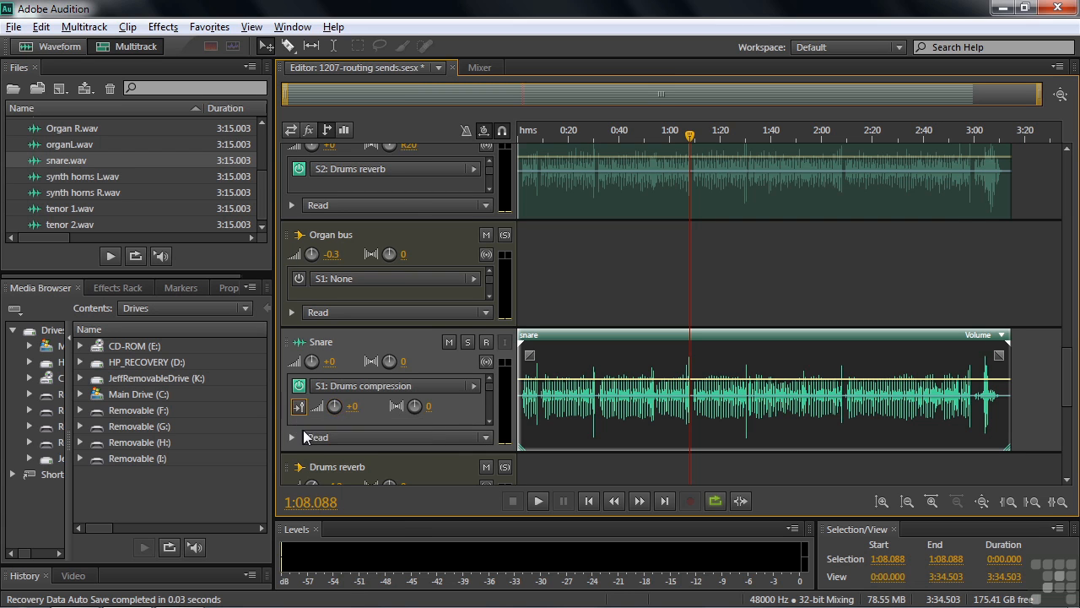
click(301, 412)
click(298, 407)
Expand the Snare track's automation and draw a volume envelope fade-out from about 2:56 down to minimum near the clip's end
click(291, 437)
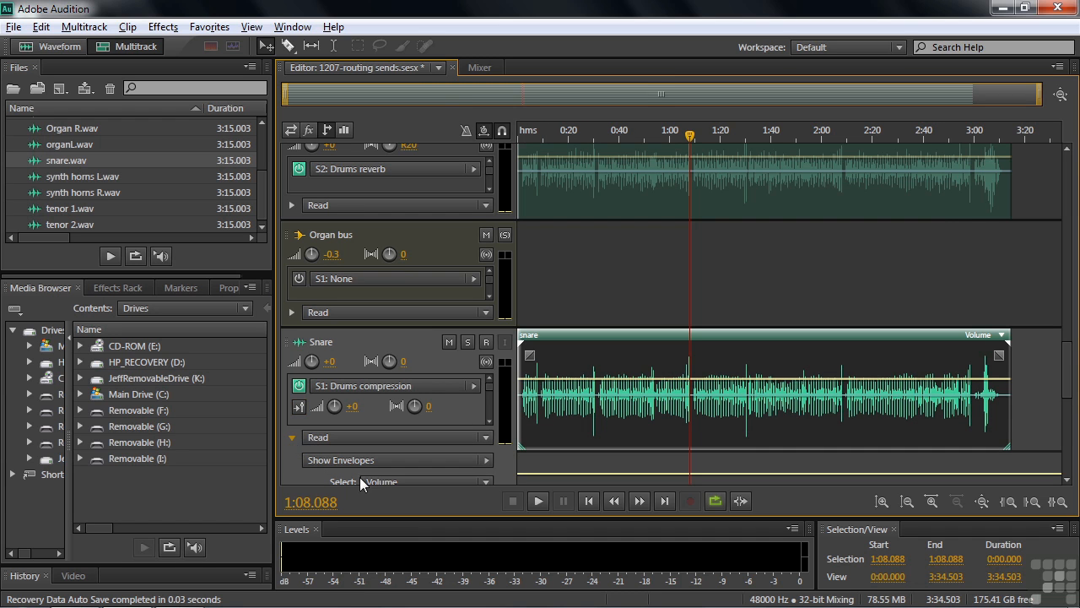
drag(1070, 388, 1070, 408)
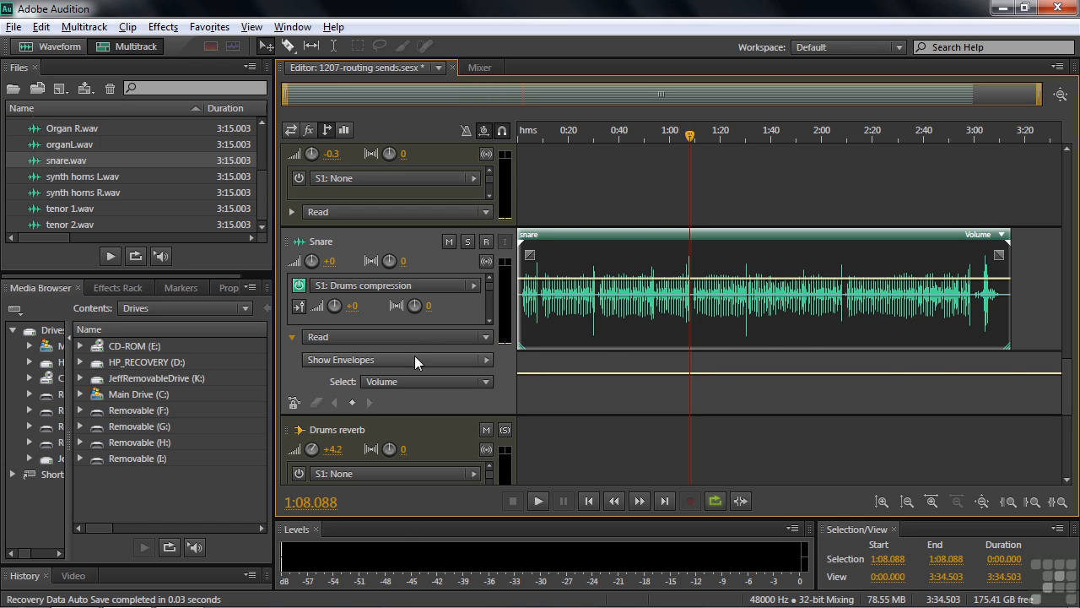
click(964, 372)
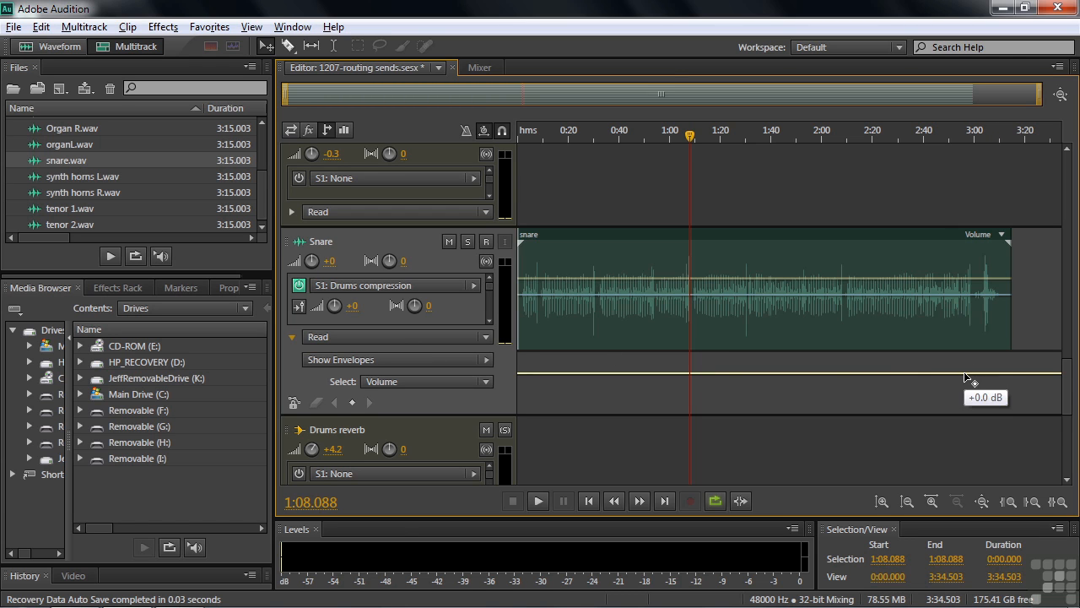
drag(1009, 373, 1014, 411)
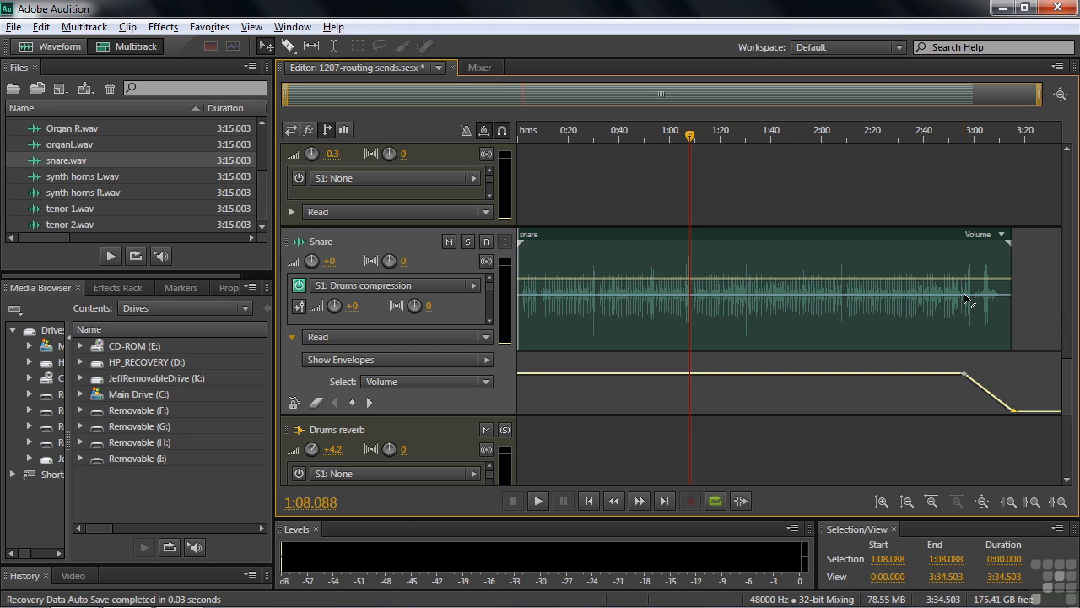
Return the Snare track's Drums compression send to post-fader and remove the fade-out from the track's volume envelope
click(300, 308)
mouse_move(967, 379)
drag(967, 379, 1010, 372)
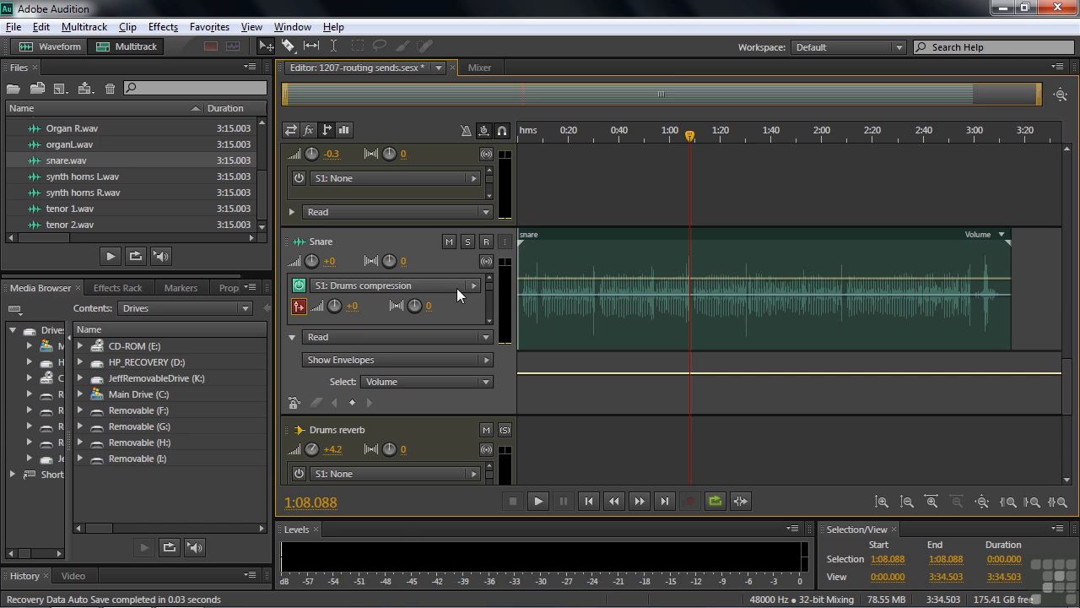
click(298, 308)
click(490, 320)
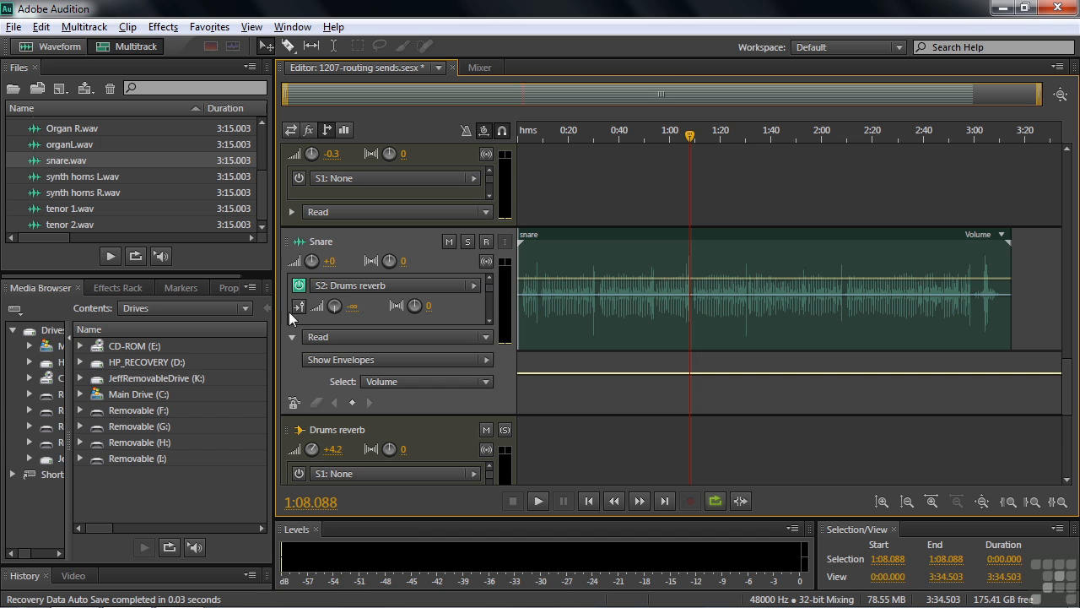
click(488, 276)
Add a new bus from the Rhythm guitar track's S1 send and name the bus Headset
drag(1070, 413, 1063, 199)
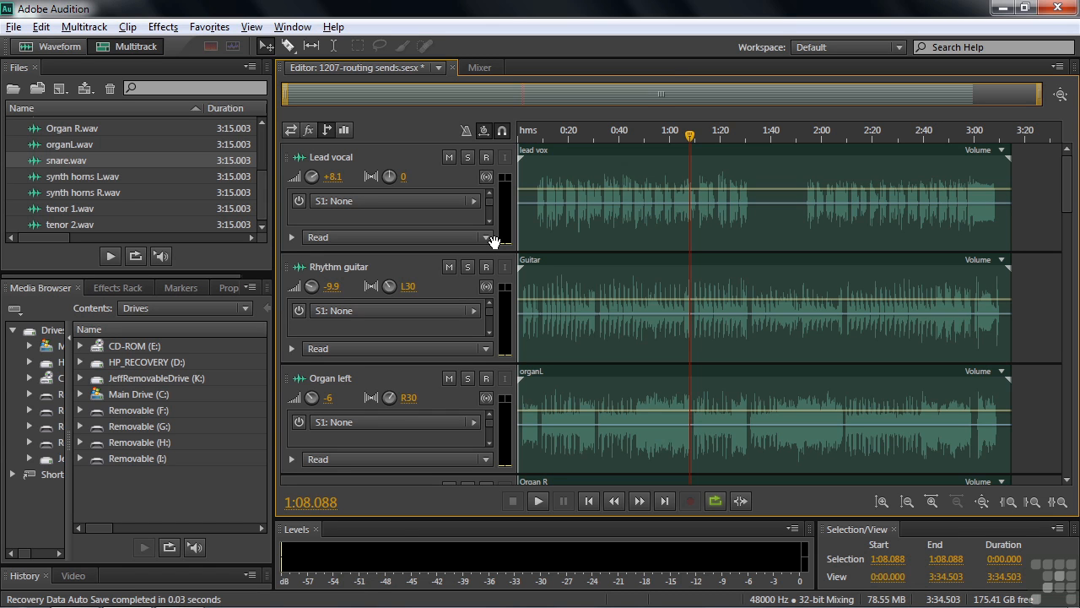
click(476, 310)
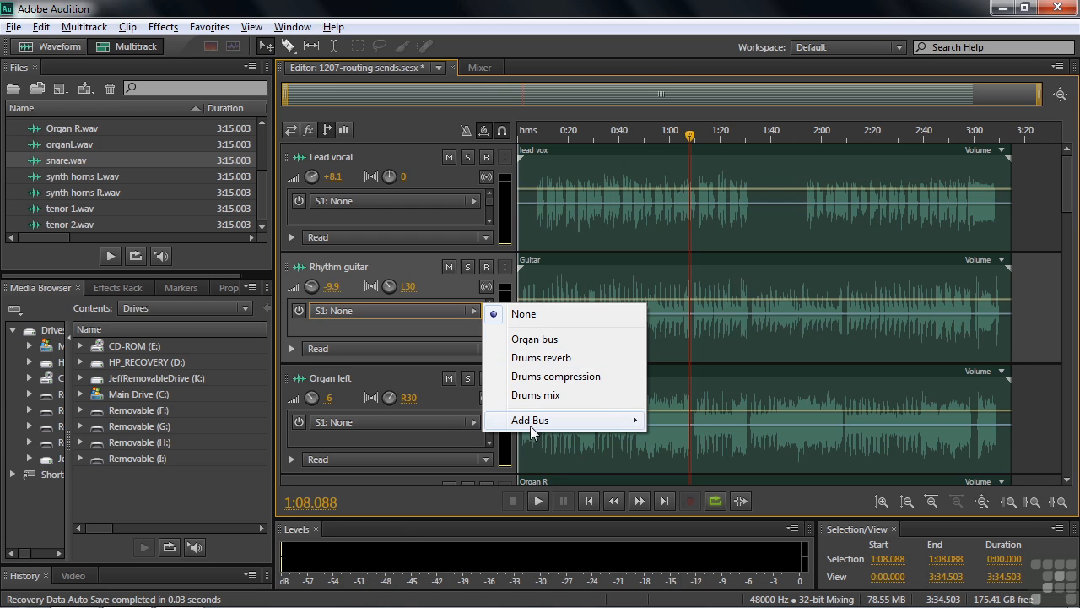
mouse_move(532, 420)
click(688, 441)
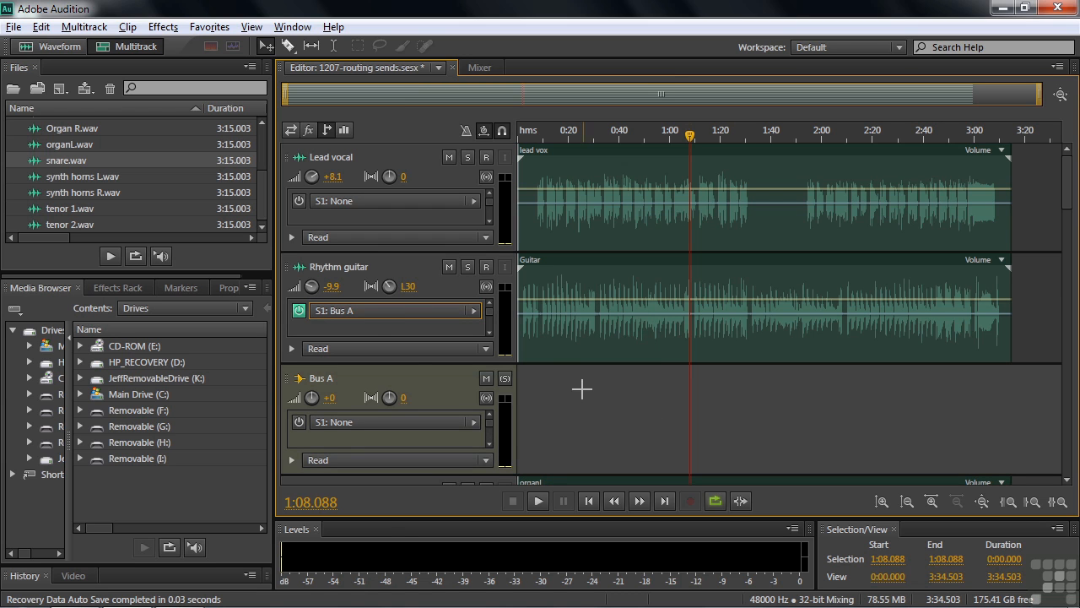
text(Headset)
key(Return)
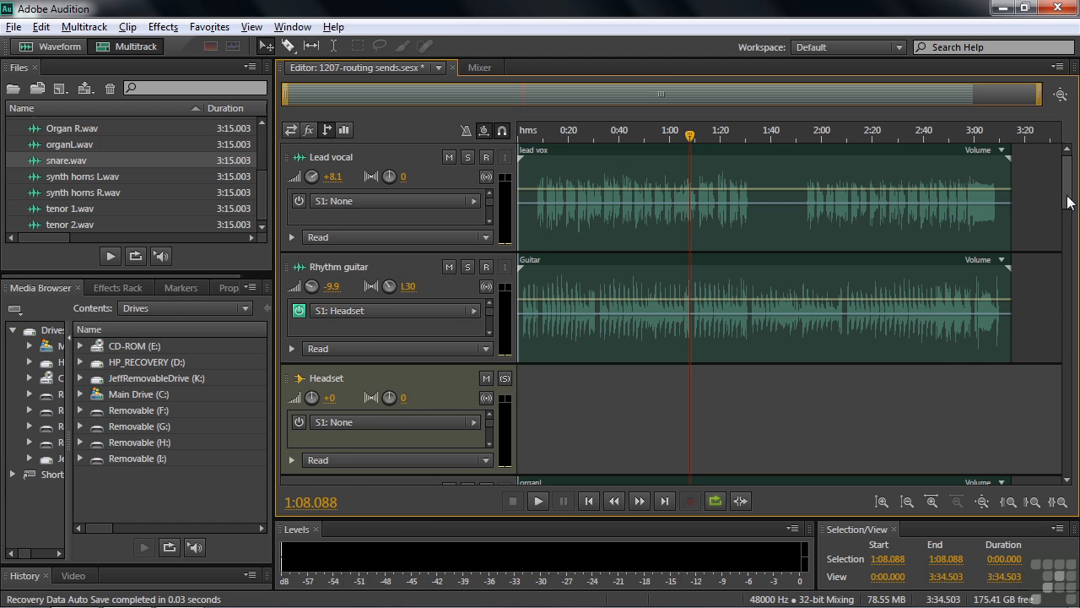
Check the output routing of the organ tracks and Organ bus, and route the Organ bus's S1 send to Headset
scroll(1068, 202, down, 5)
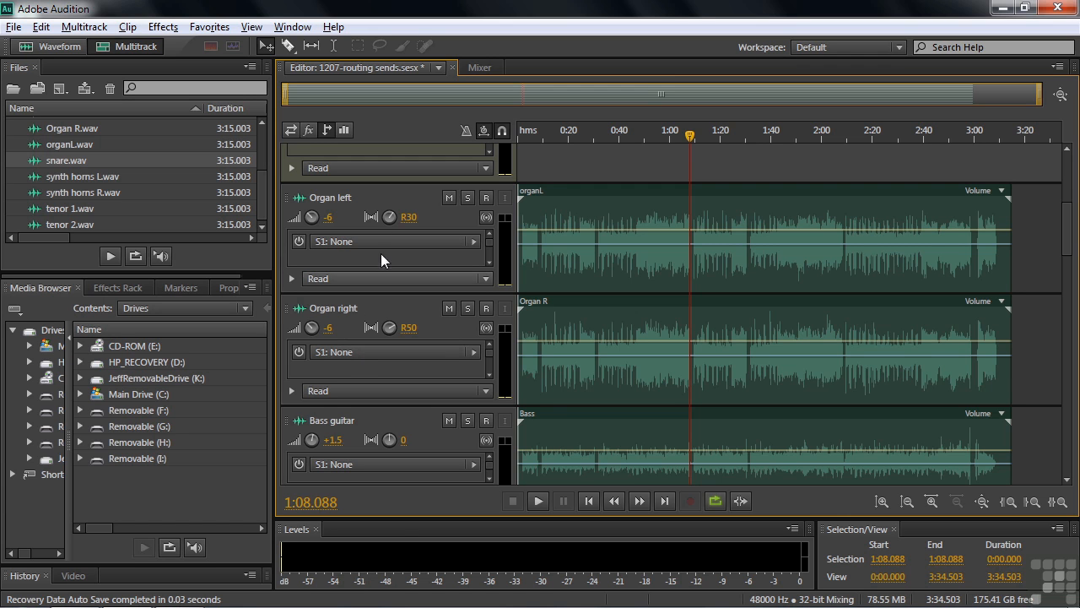
click(289, 129)
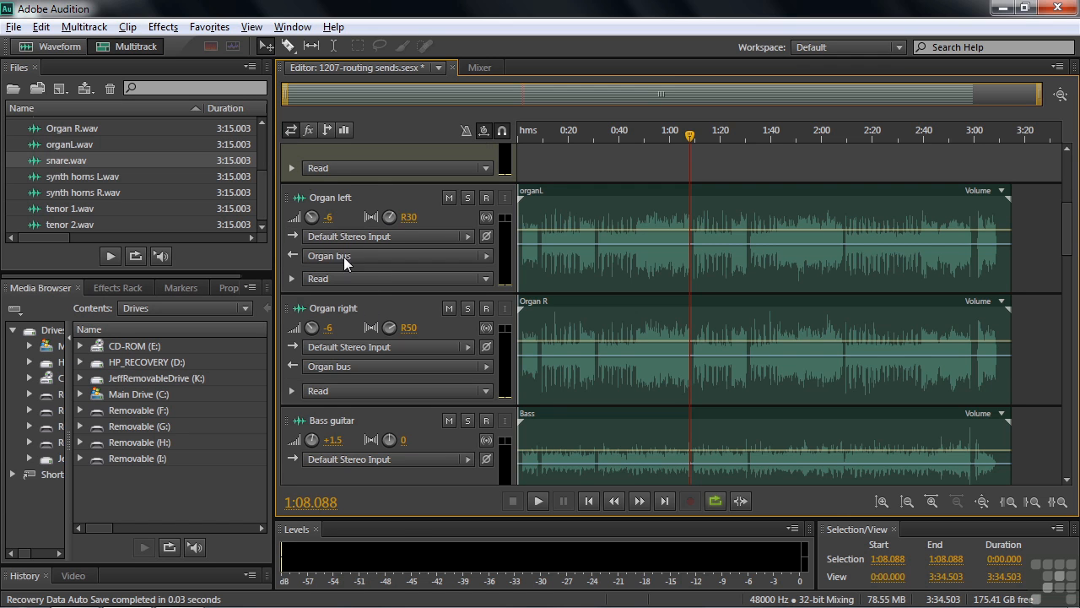
click(326, 129)
drag(1069, 233, 1079, 380)
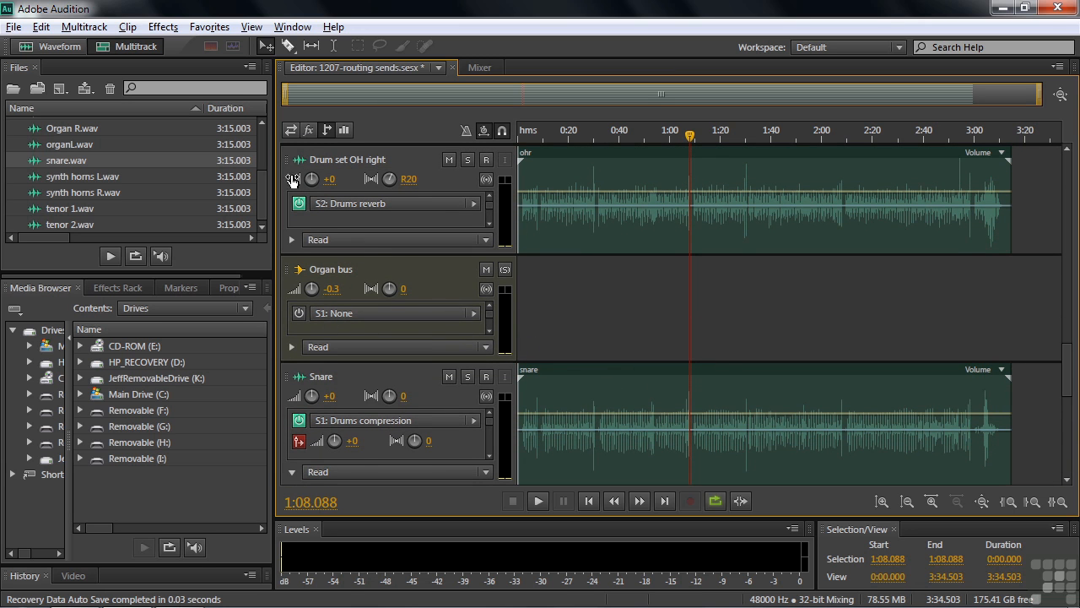
click(291, 131)
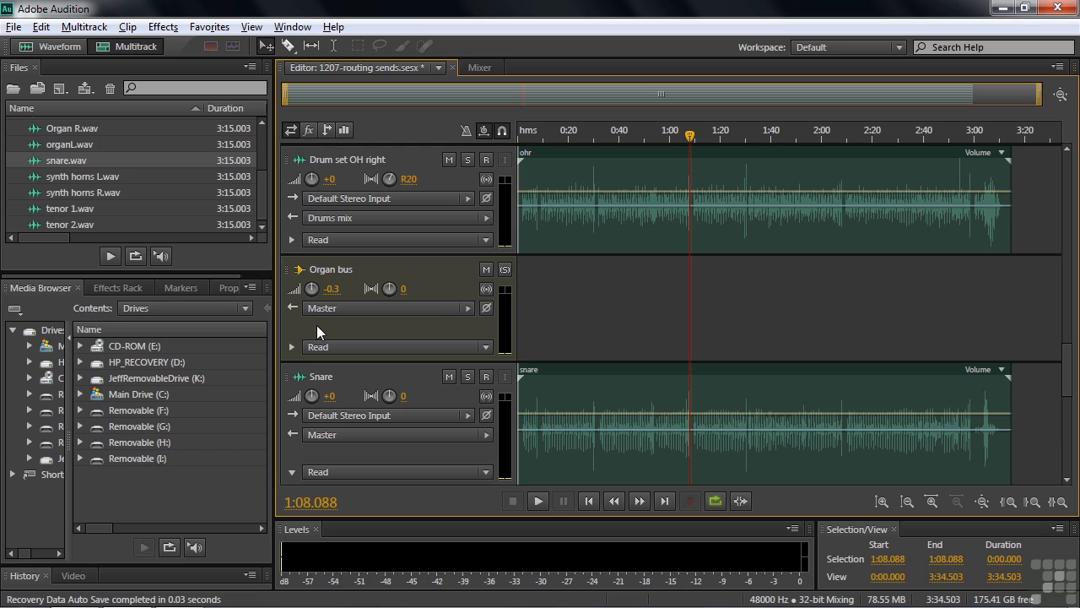
click(327, 131)
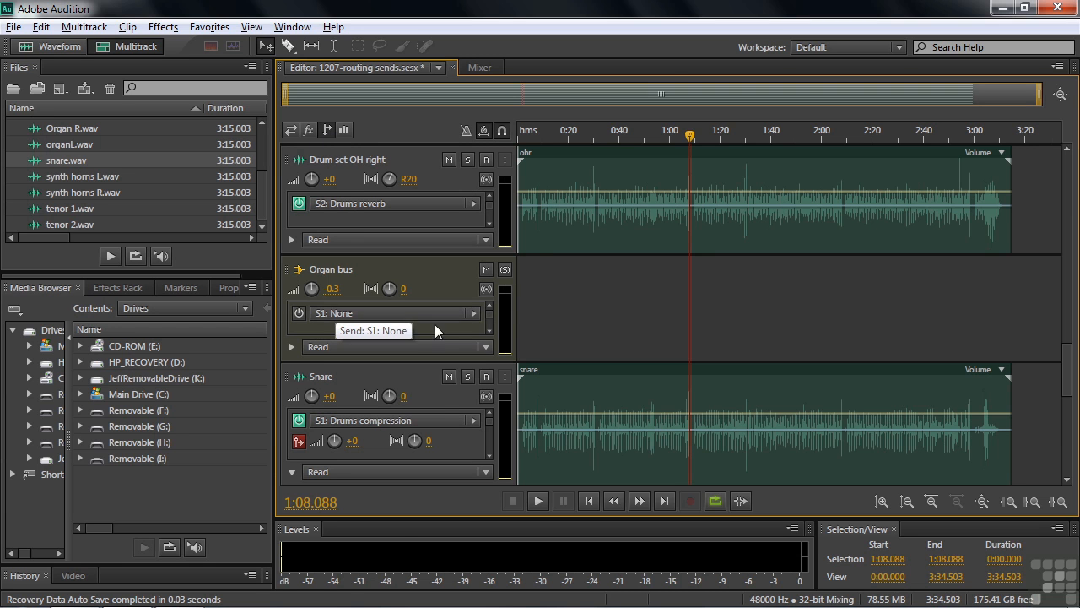
click(473, 313)
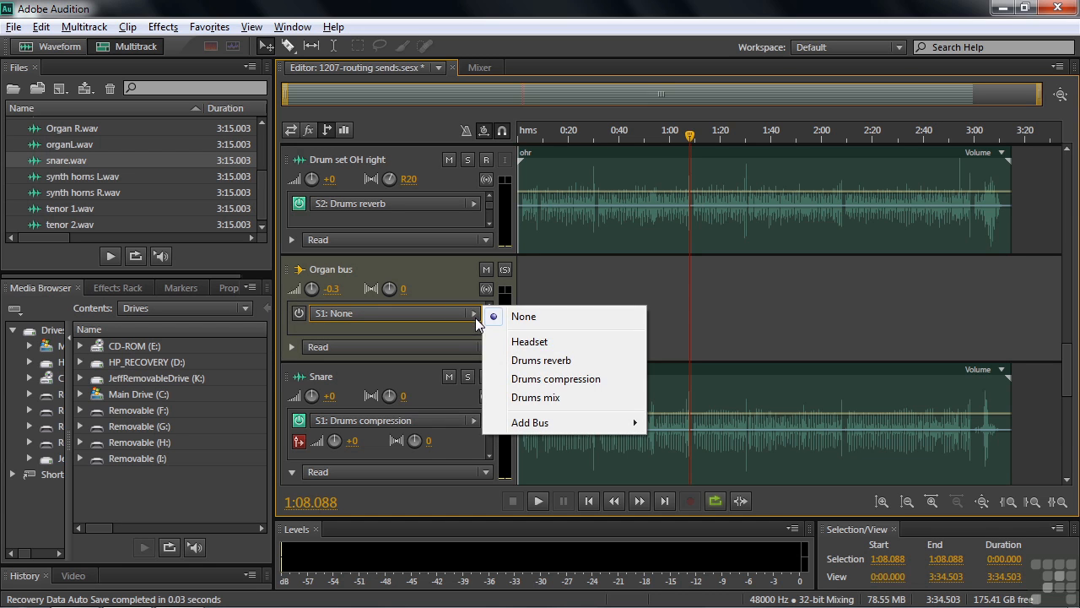
click(532, 341)
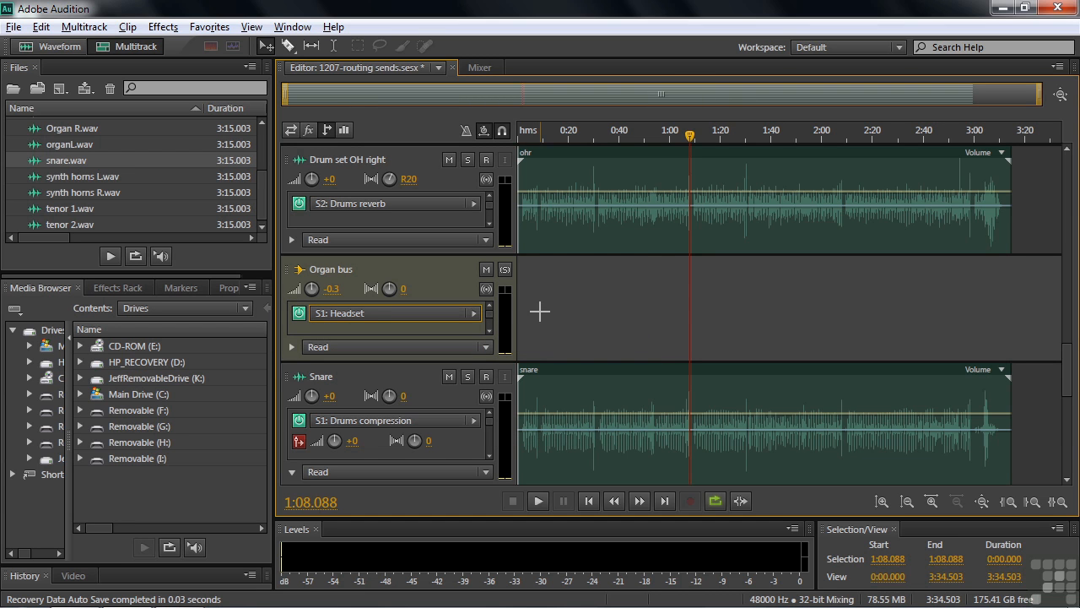